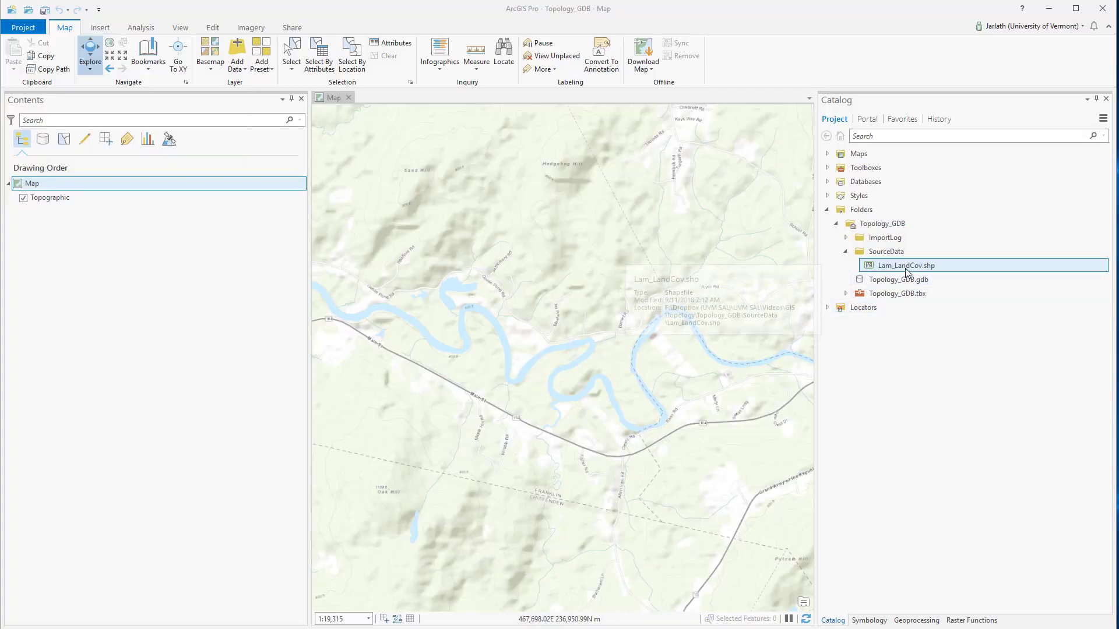
Add the Lam_LandCov shapefile from the Catalog to the current map
right_click(905, 268)
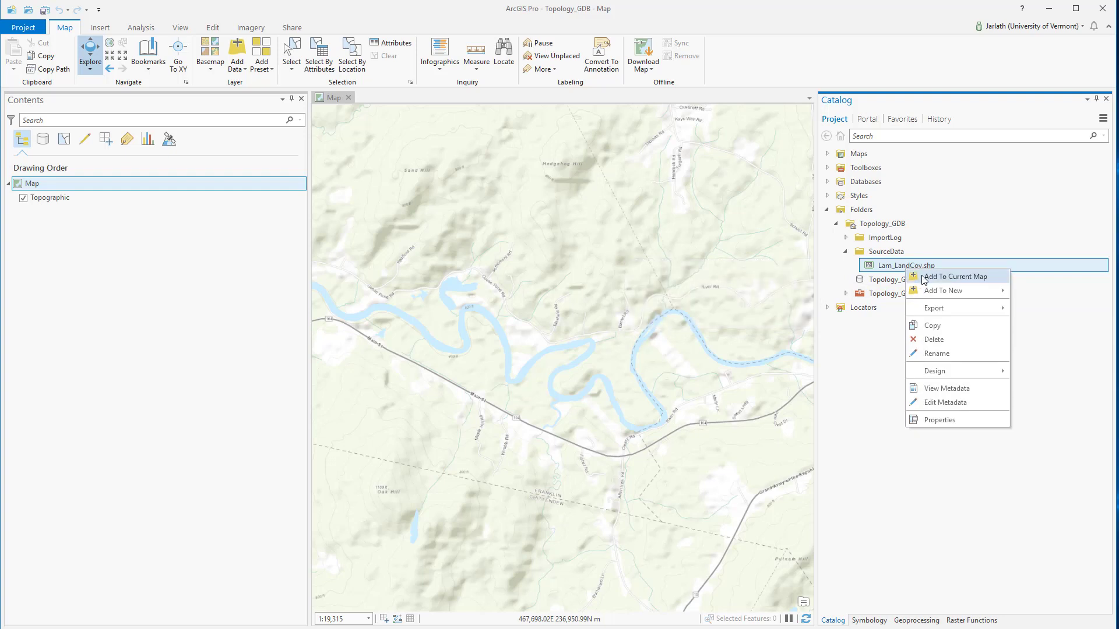
click(920, 277)
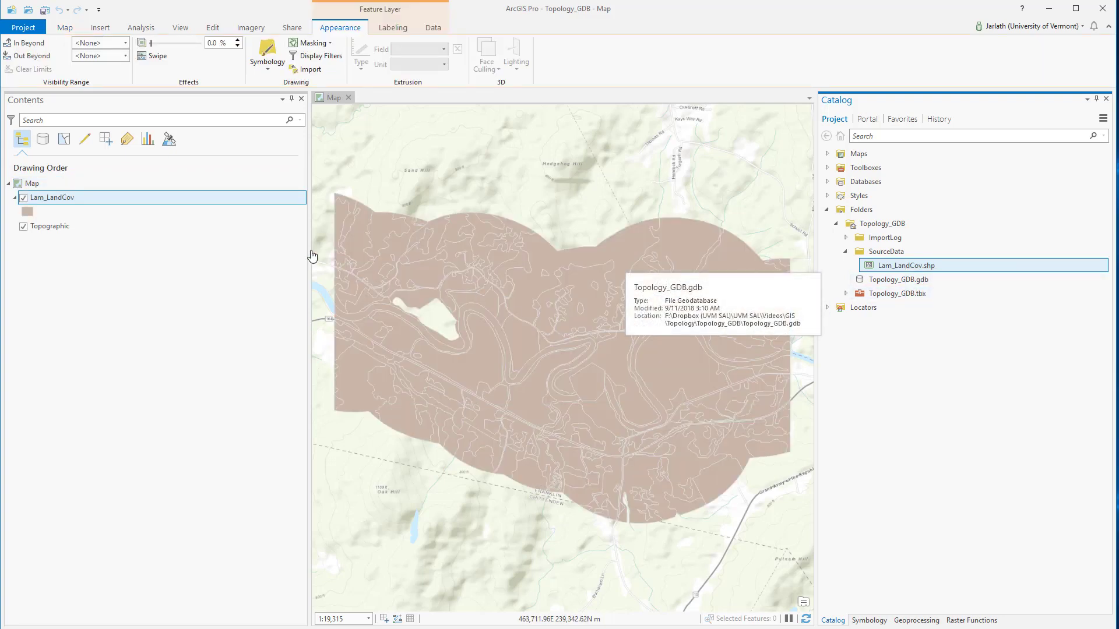
right_click(136, 200)
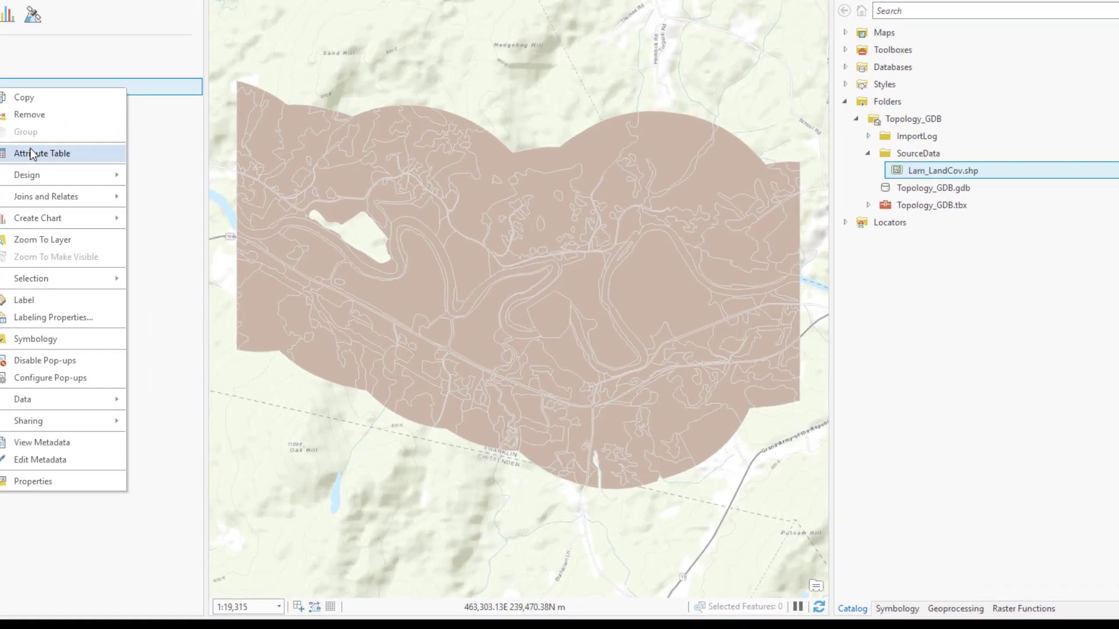
click(177, 251)
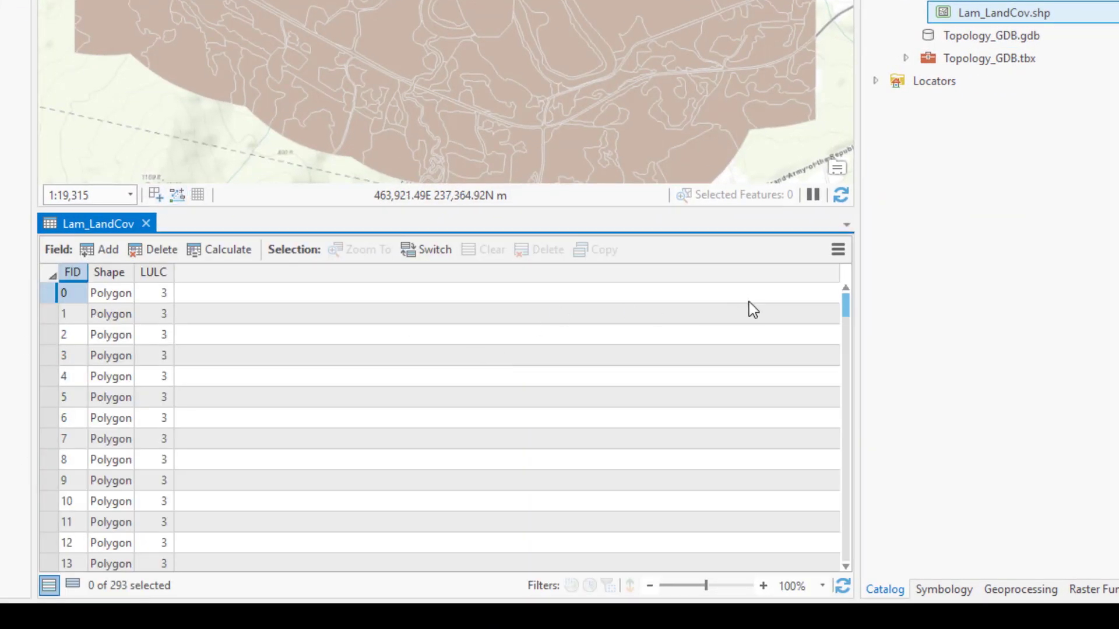
drag(844, 307, 836, 519)
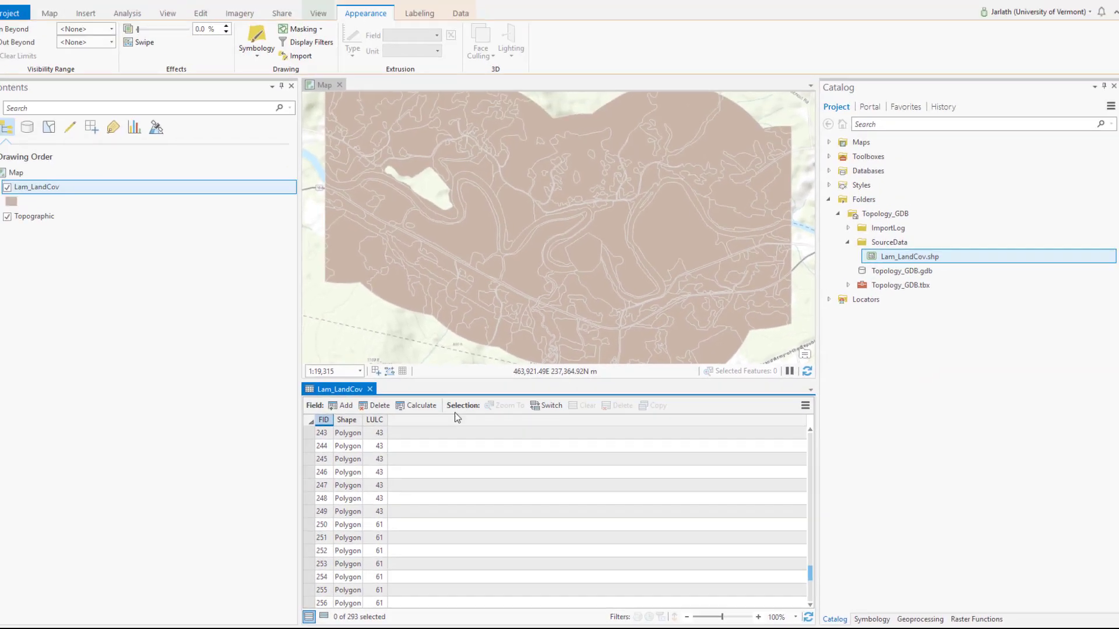
click(369, 390)
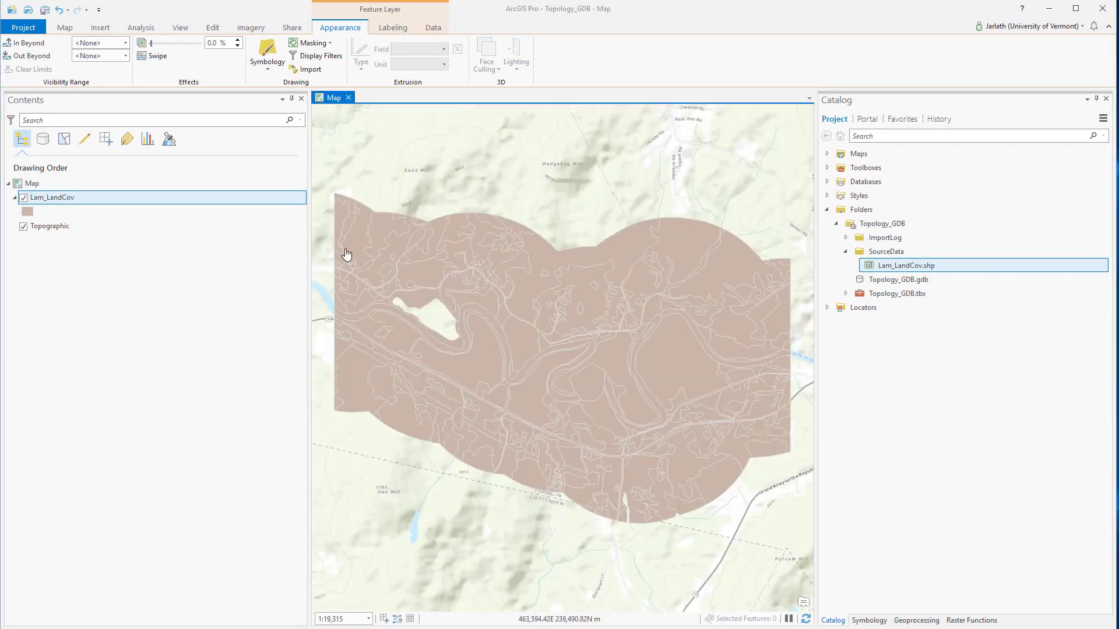
Symbolize Lam_LandCov by Unique Values on the LULC field, adding all 14 classes
click(266, 55)
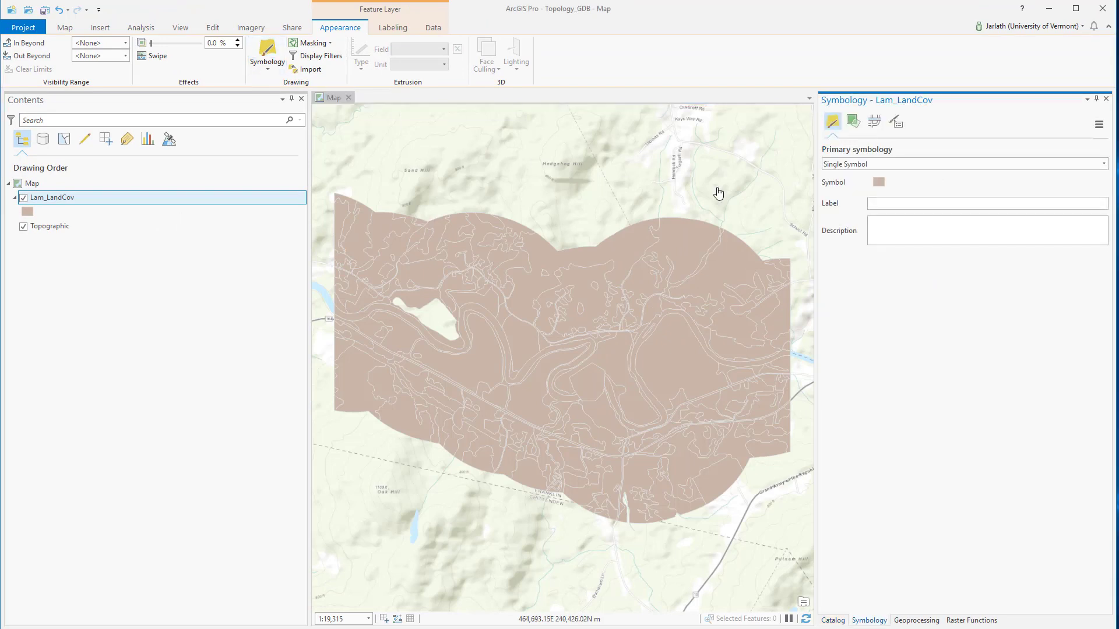
click(912, 165)
click(898, 230)
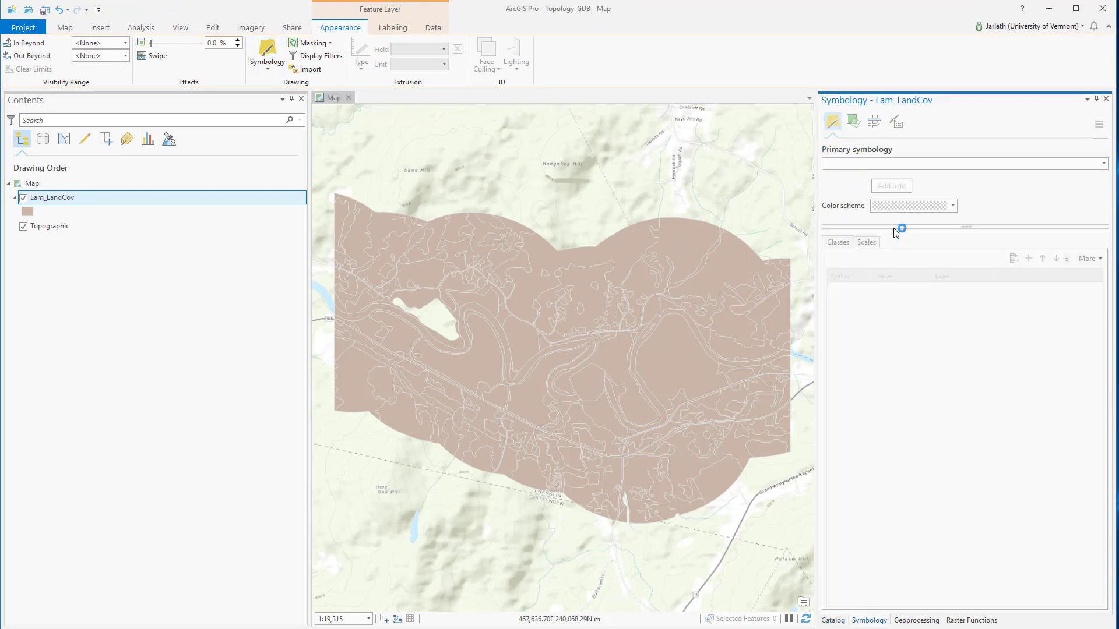
click(1014, 275)
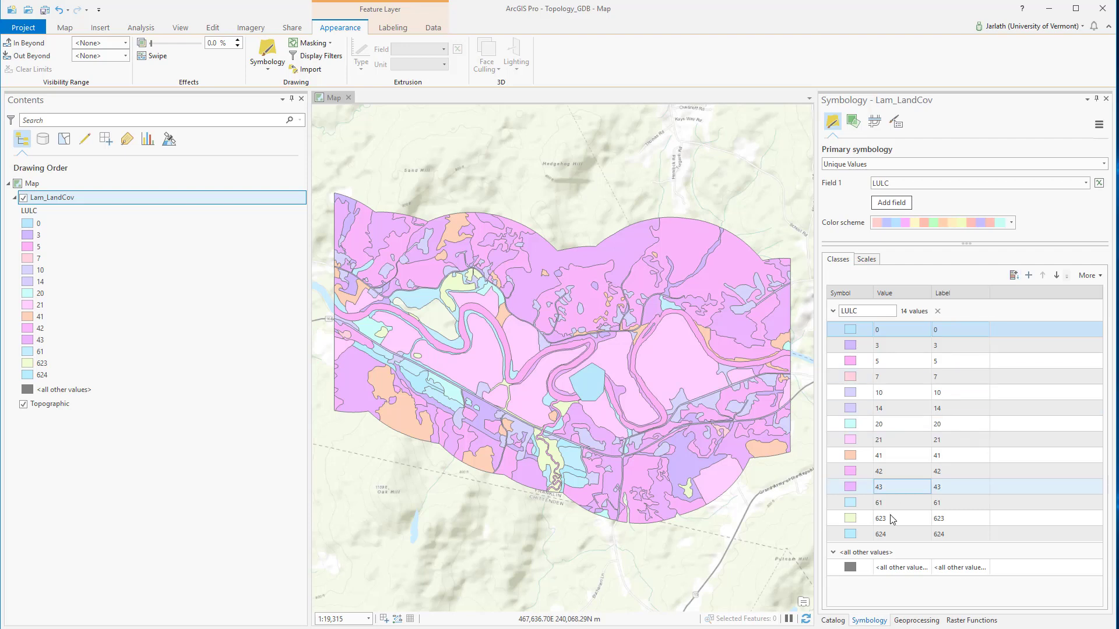
click(832, 621)
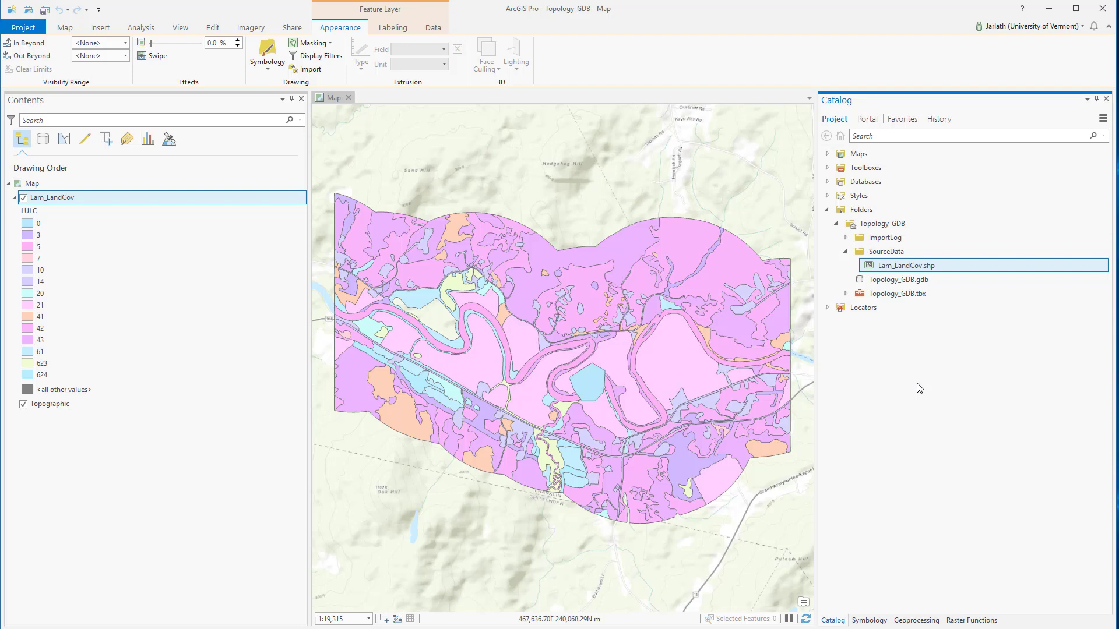
Create feature dataset LULC in Topology_GDB.gdb using Lam_LandCov's NAD_1983_StatePlane_Vermont_FIPS_4400 coordinate system
click(886, 283)
right_click(886, 282)
mouse_move(912, 292)
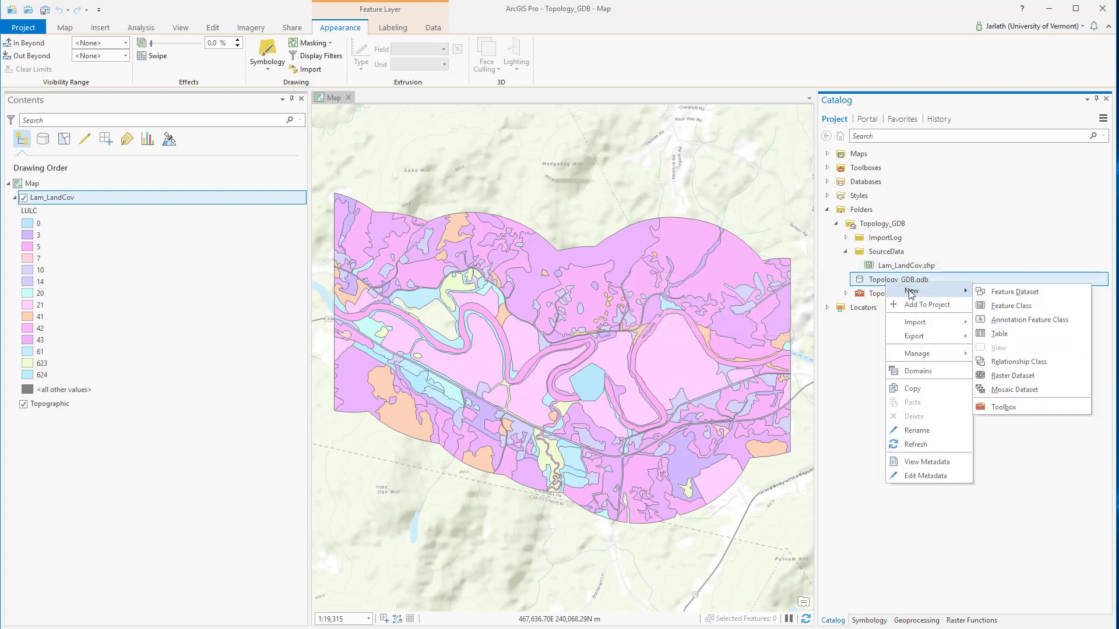
click(982, 294)
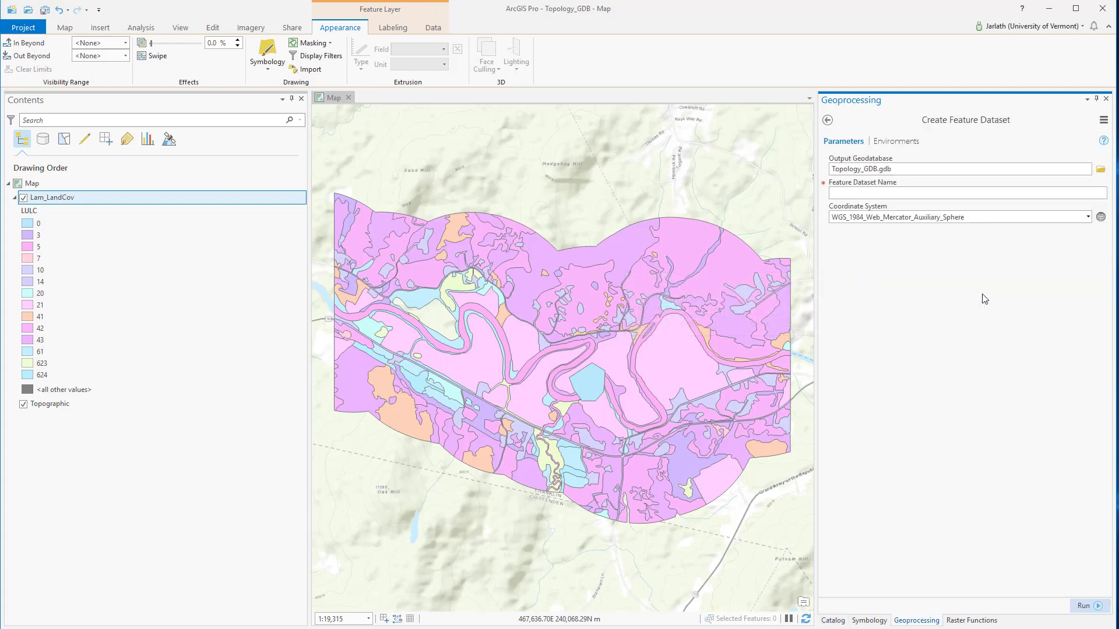
click(1020, 193)
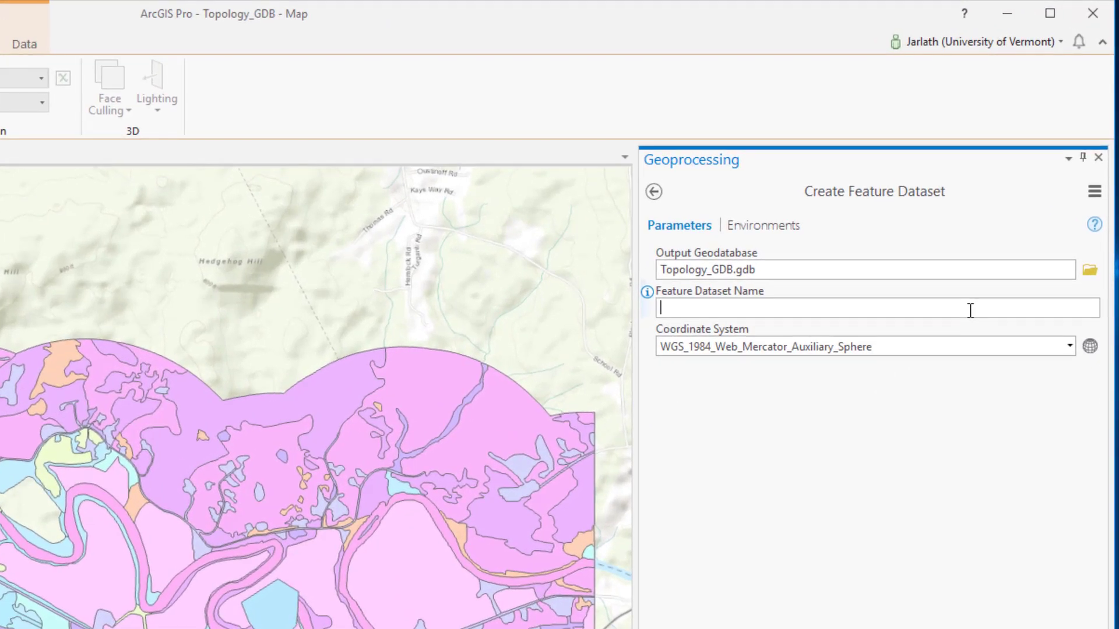
text(LULC)
click(1070, 346)
click(795, 385)
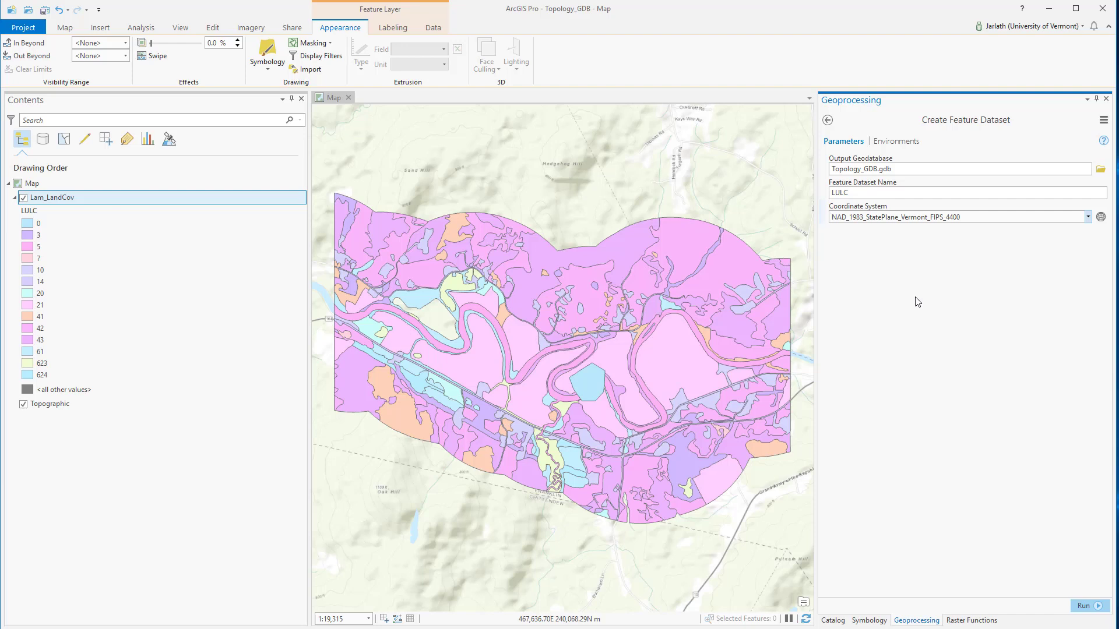
click(1088, 607)
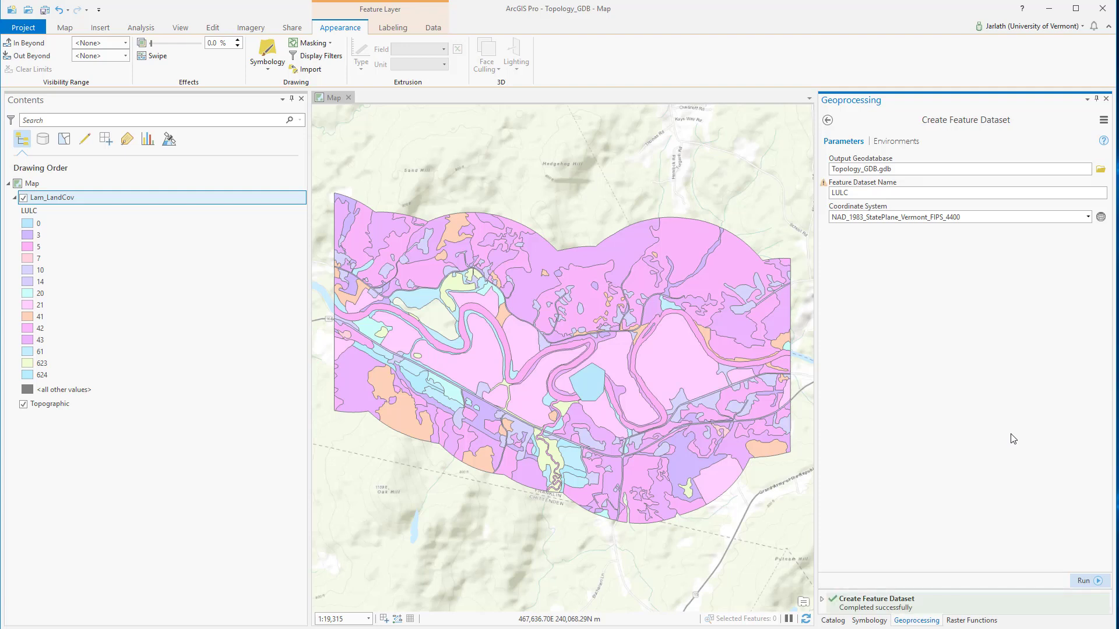
click(835, 622)
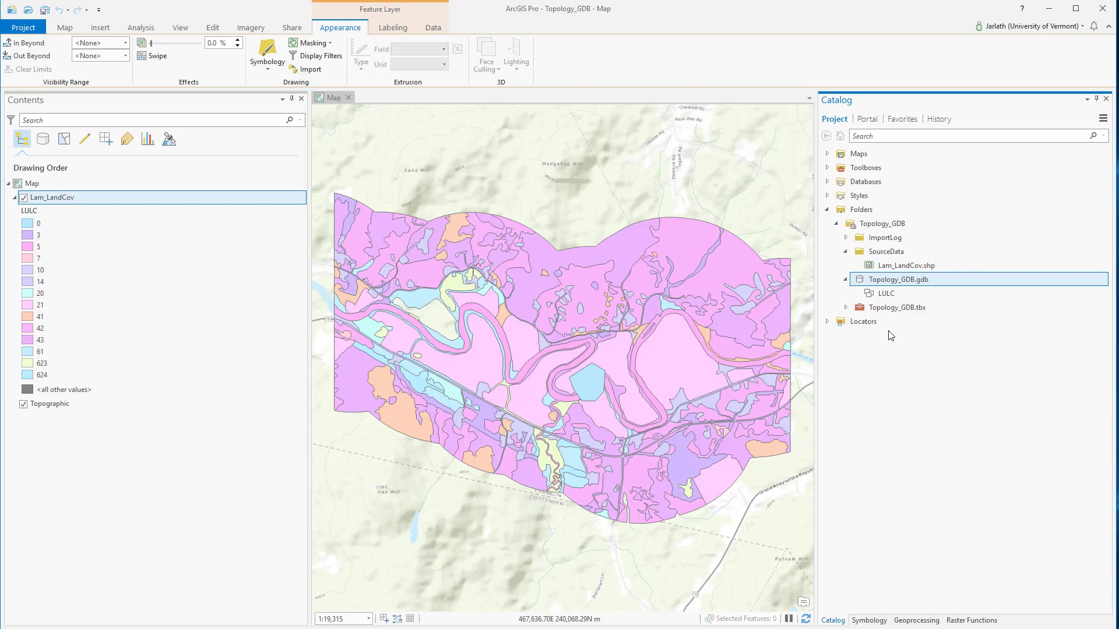
right_click(883, 295)
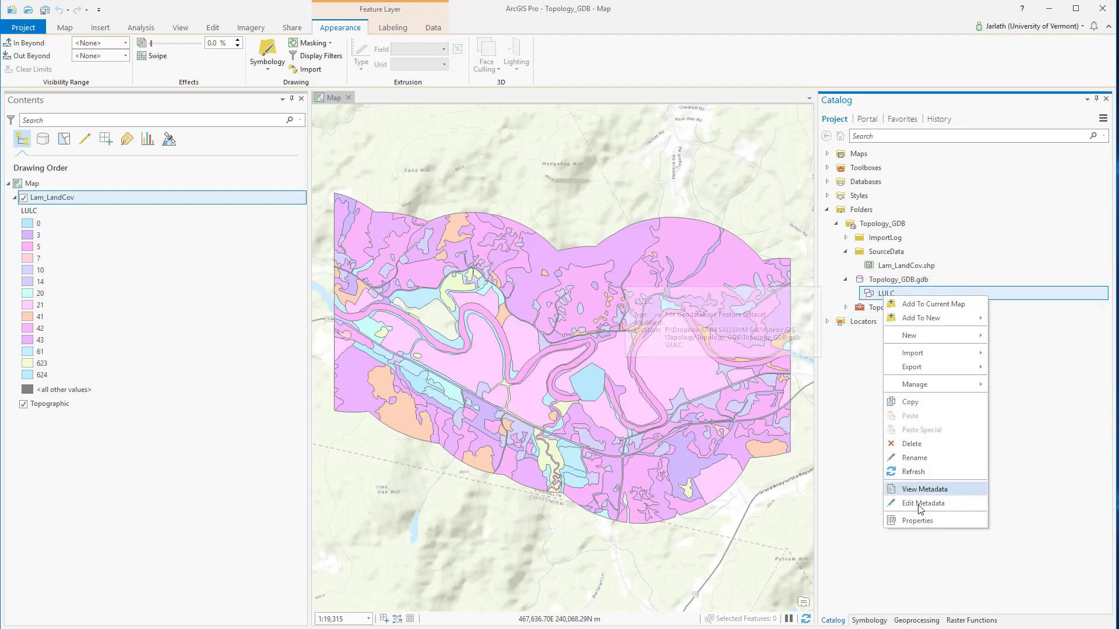
click(916, 521)
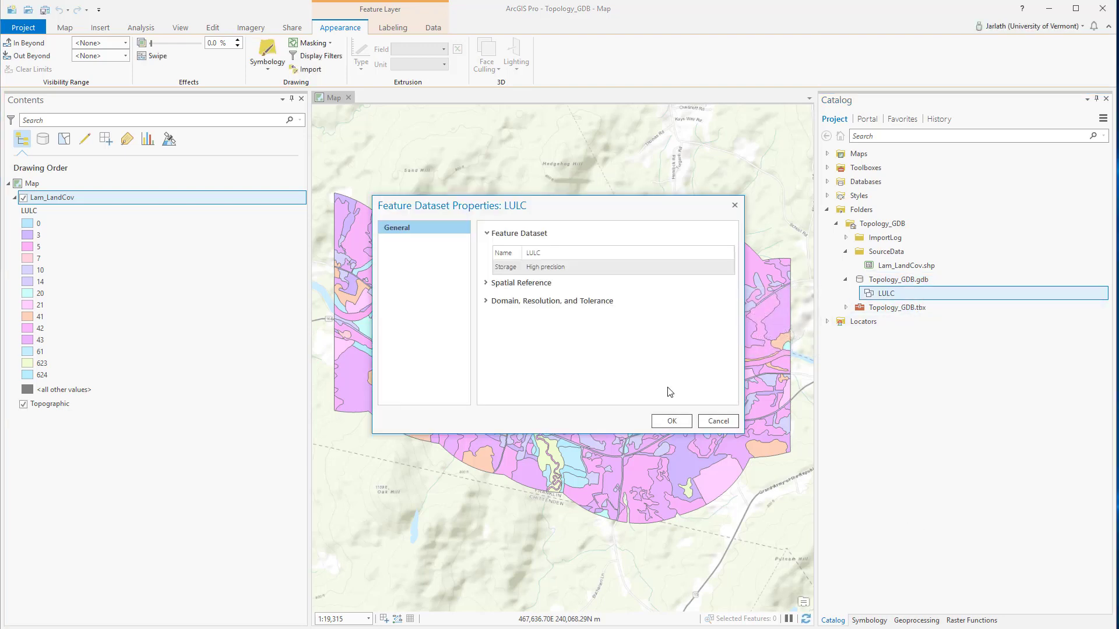
click(486, 283)
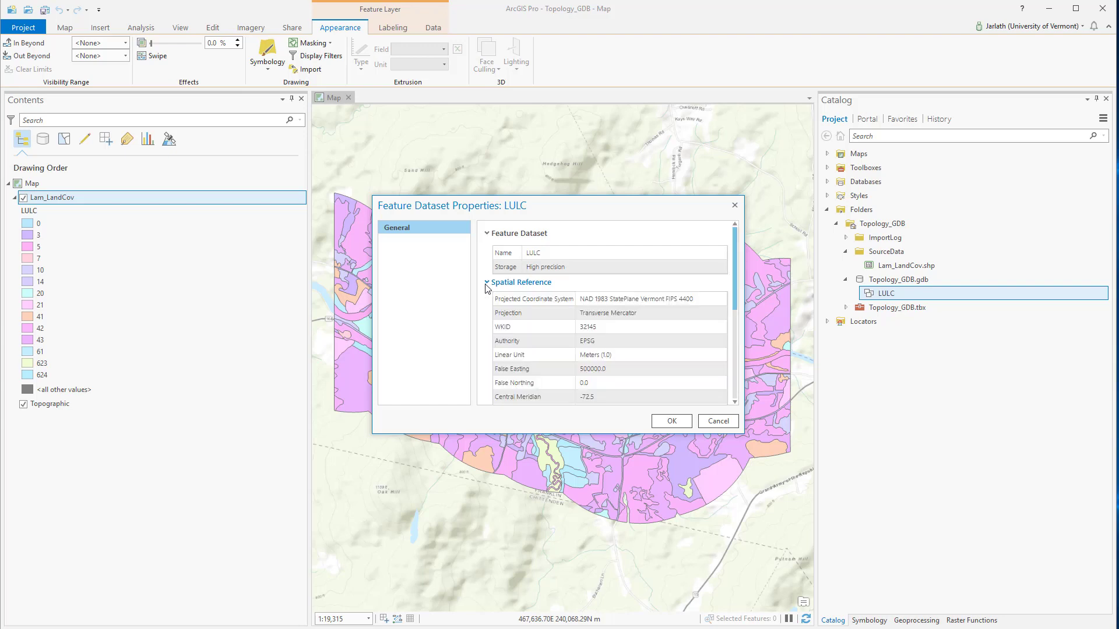
drag(733, 282, 730, 307)
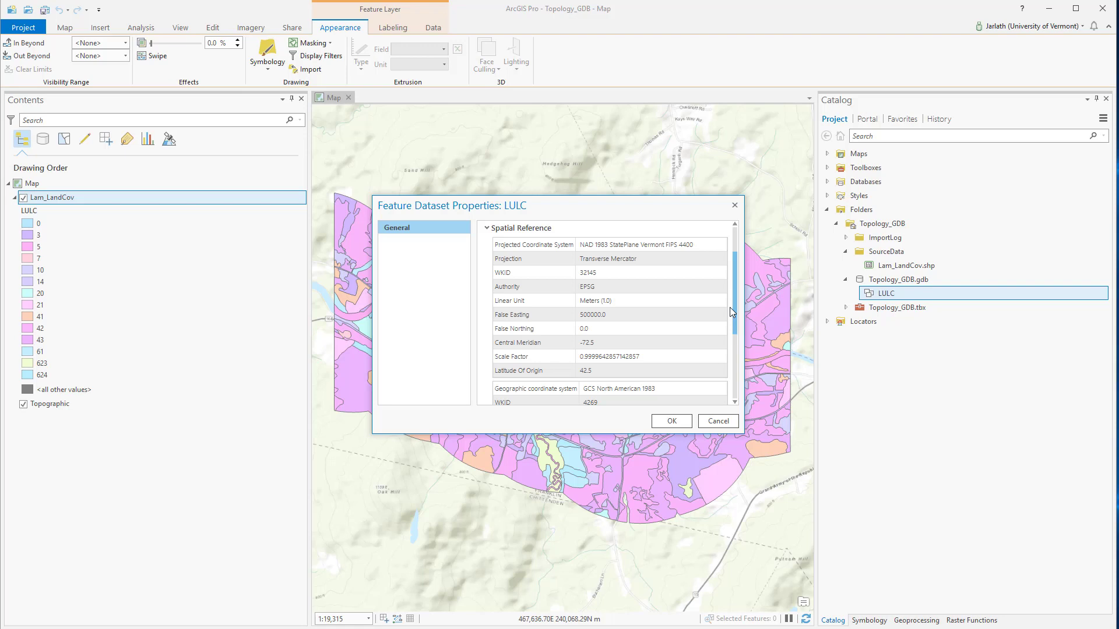
click(671, 421)
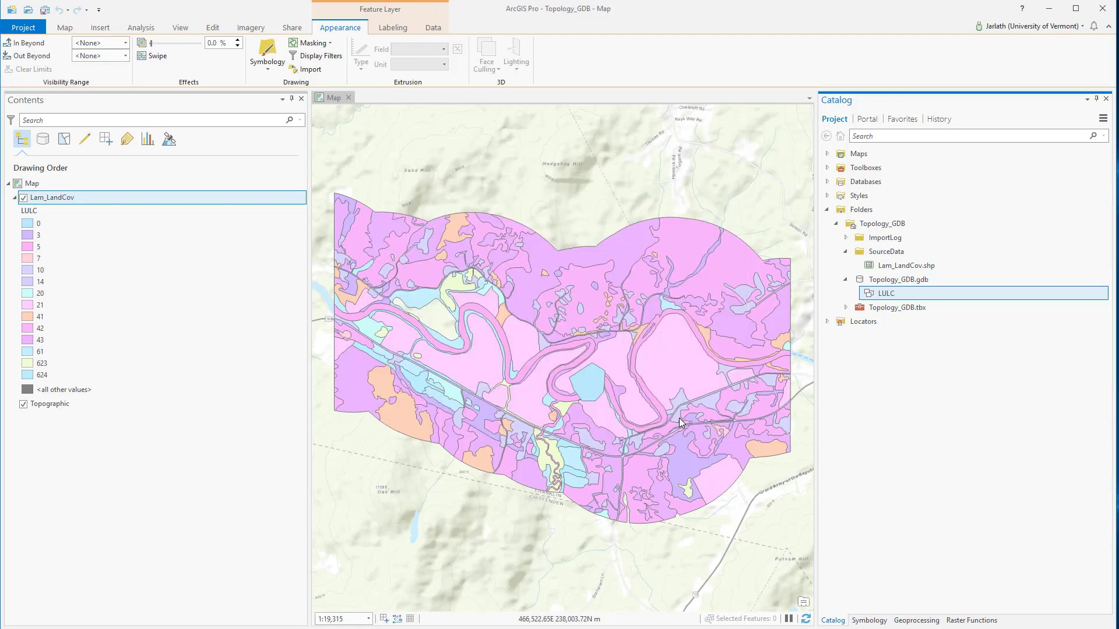
Import Lam_LandCov into the LULC dataset as LULC_Lamoille, aliasing the LULC field 'Land Use/Land Cover'
right_click(881, 298)
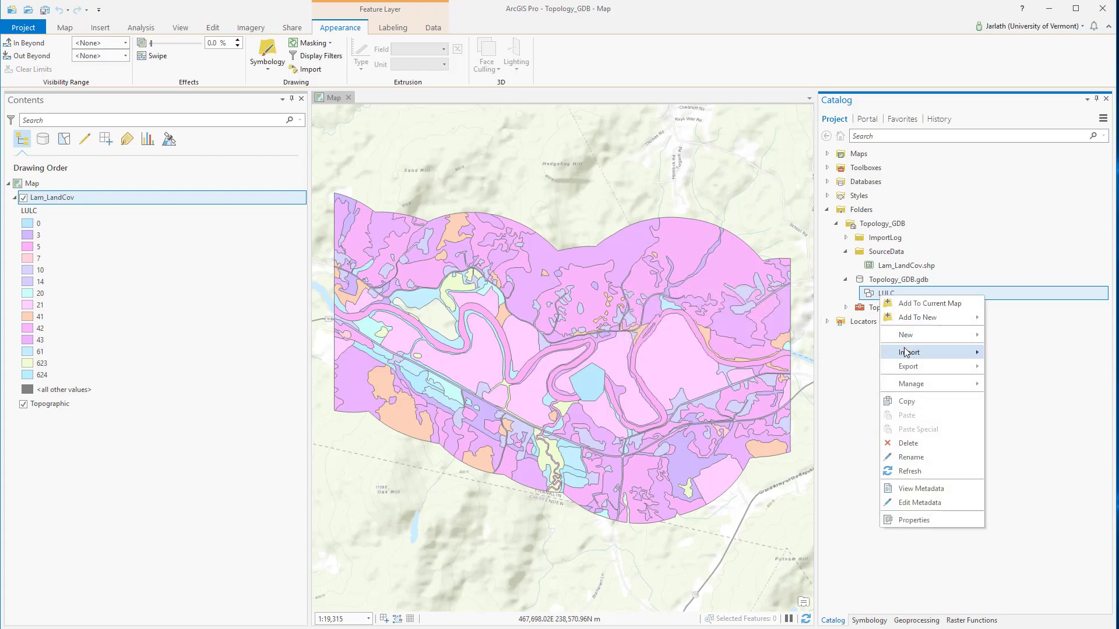
mouse_move(905, 352)
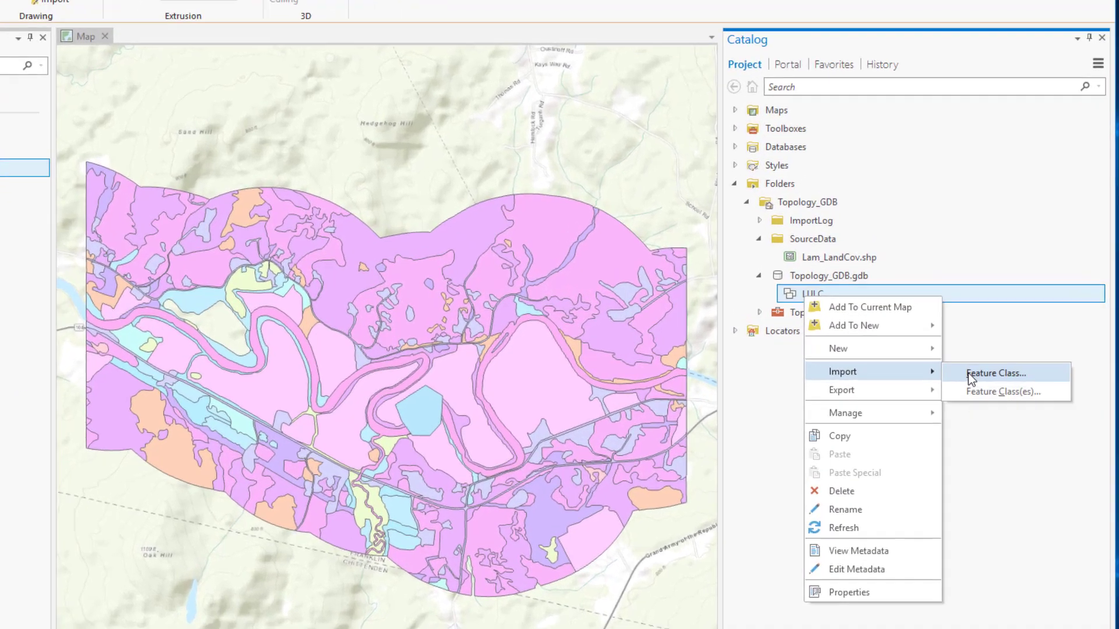
click(968, 374)
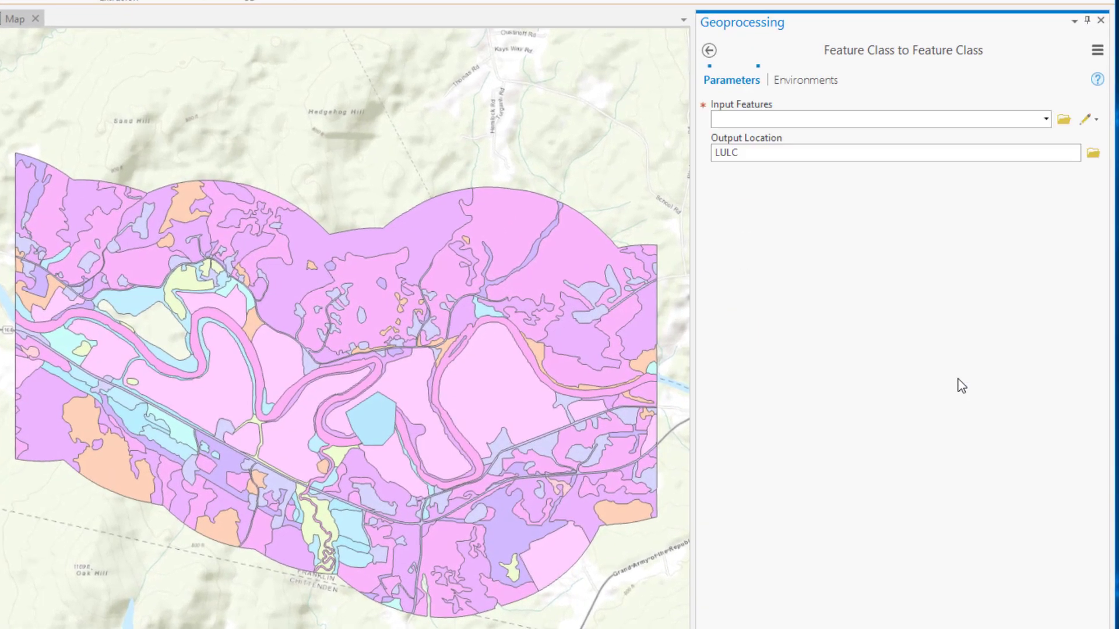
click(1046, 119)
click(983, 143)
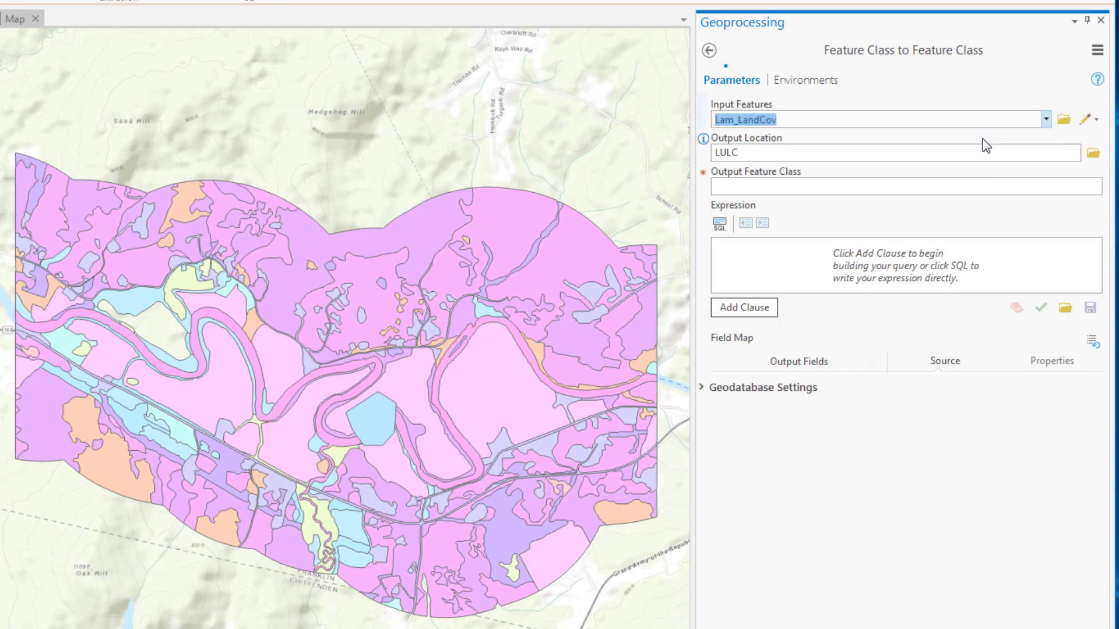
click(796, 186)
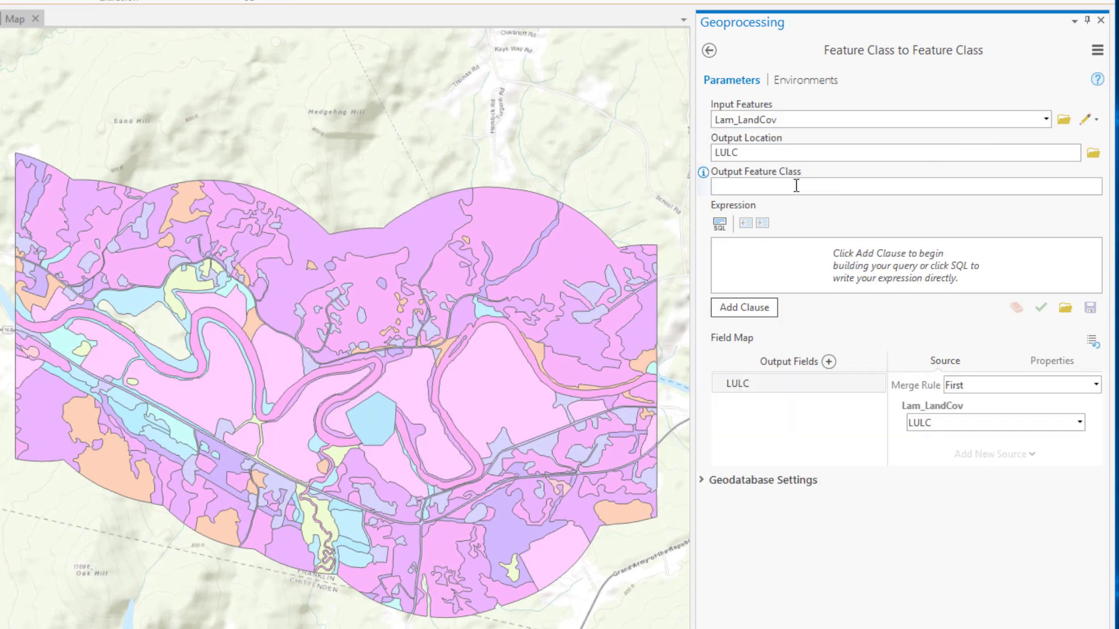
text(LULC_Lamoille)
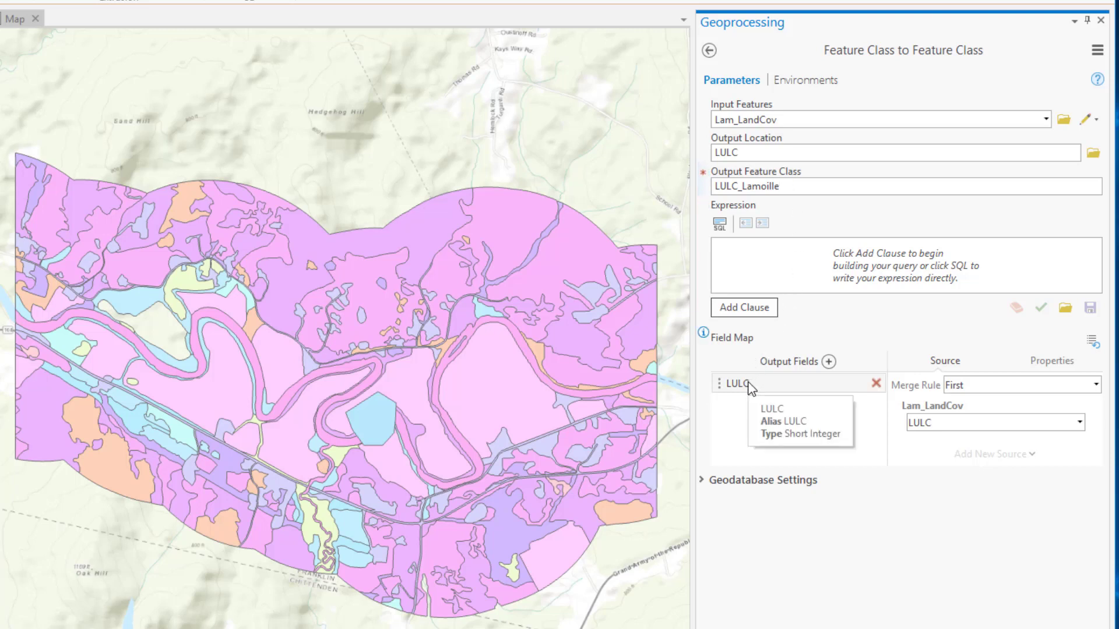
click(1044, 366)
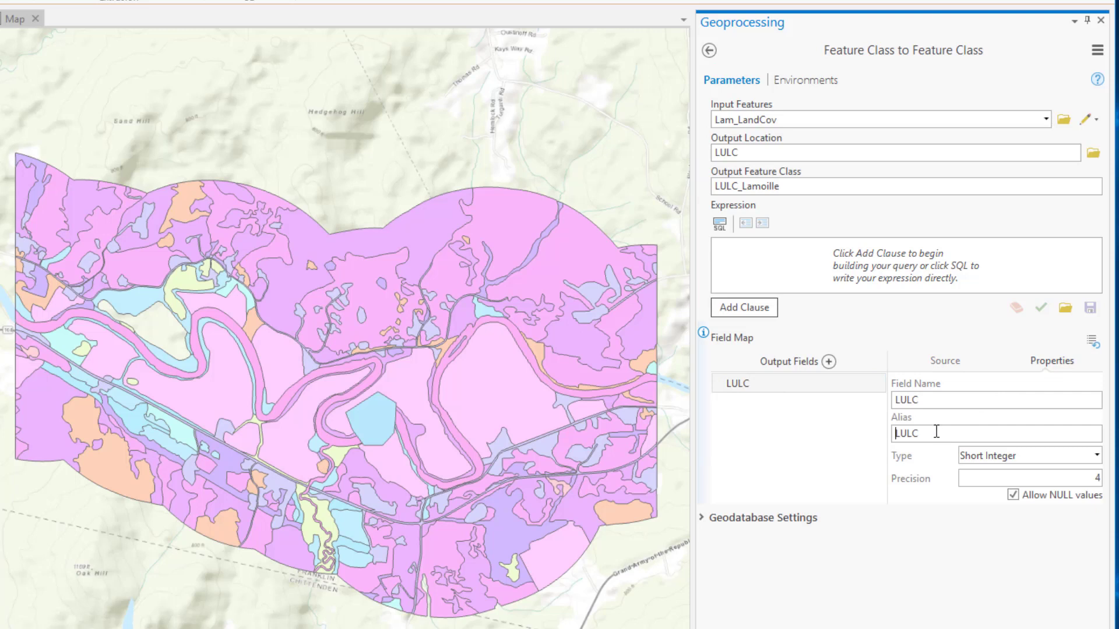
drag(936, 432, 896, 436)
text(Land Use/Land Cover)
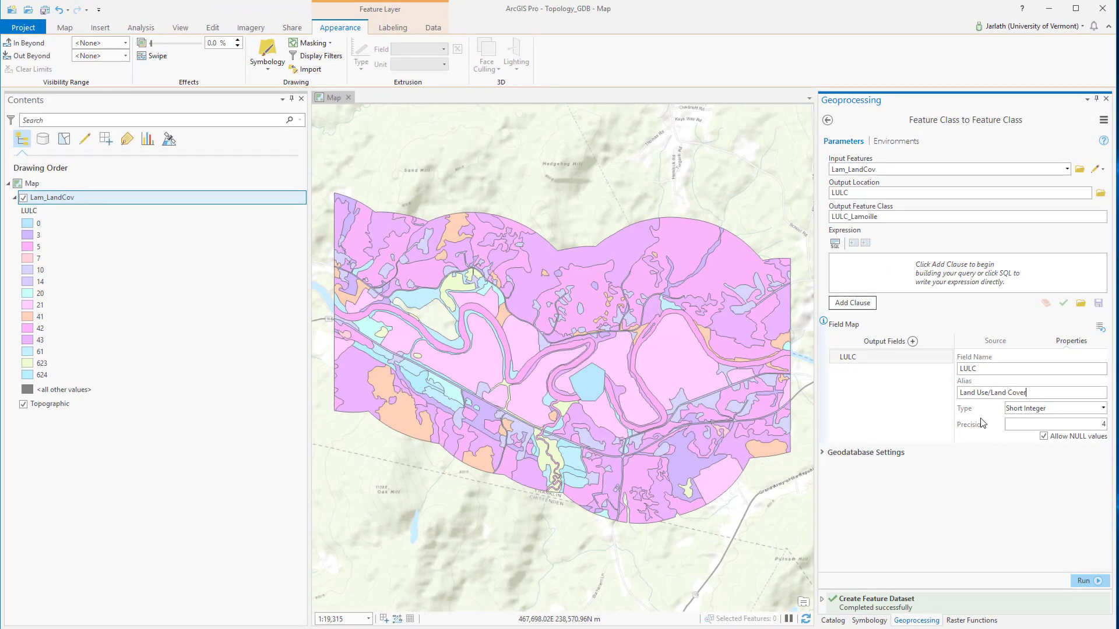
click(1083, 578)
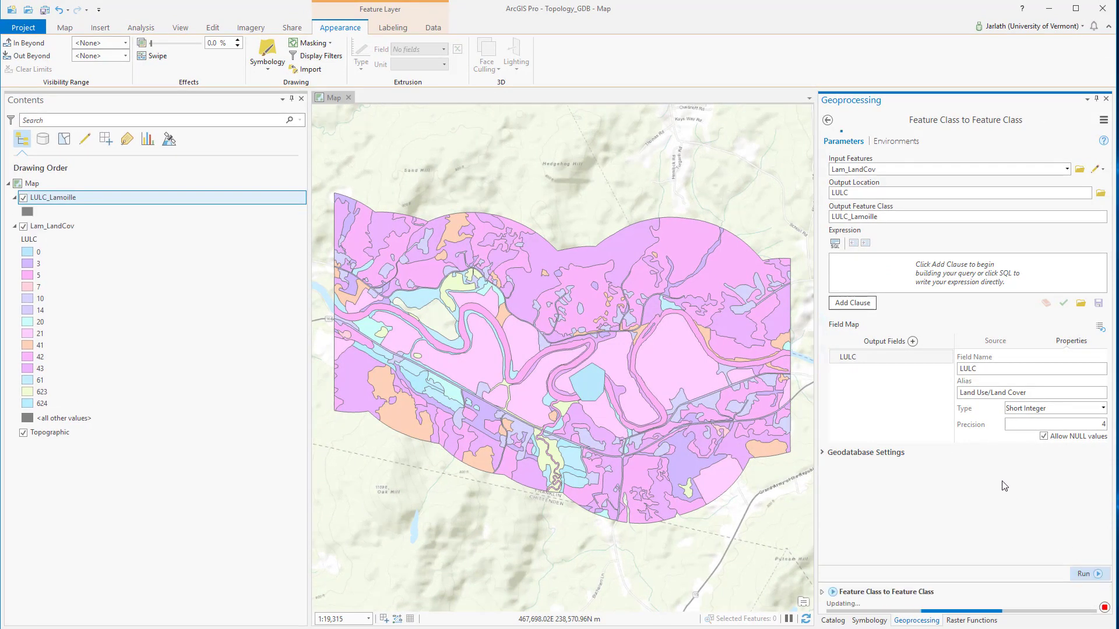
Remove Lam_LandCov from the map and check that LULC_Lamoille's LULC field has alias Land Use/Land Cover
right_click(58, 227)
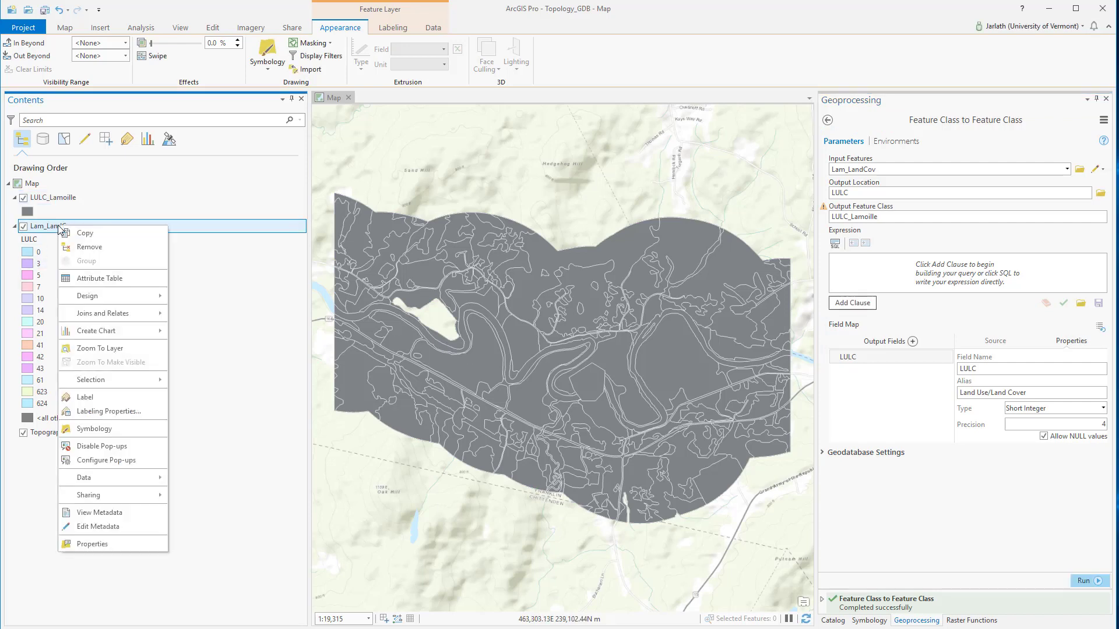
click(81, 248)
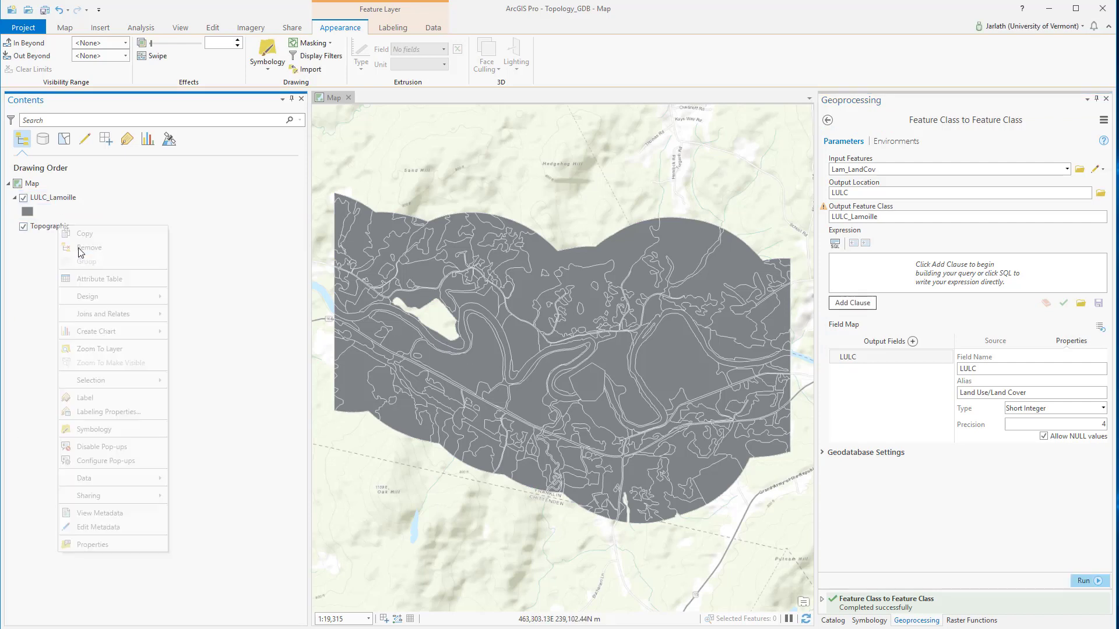
right_click(62, 199)
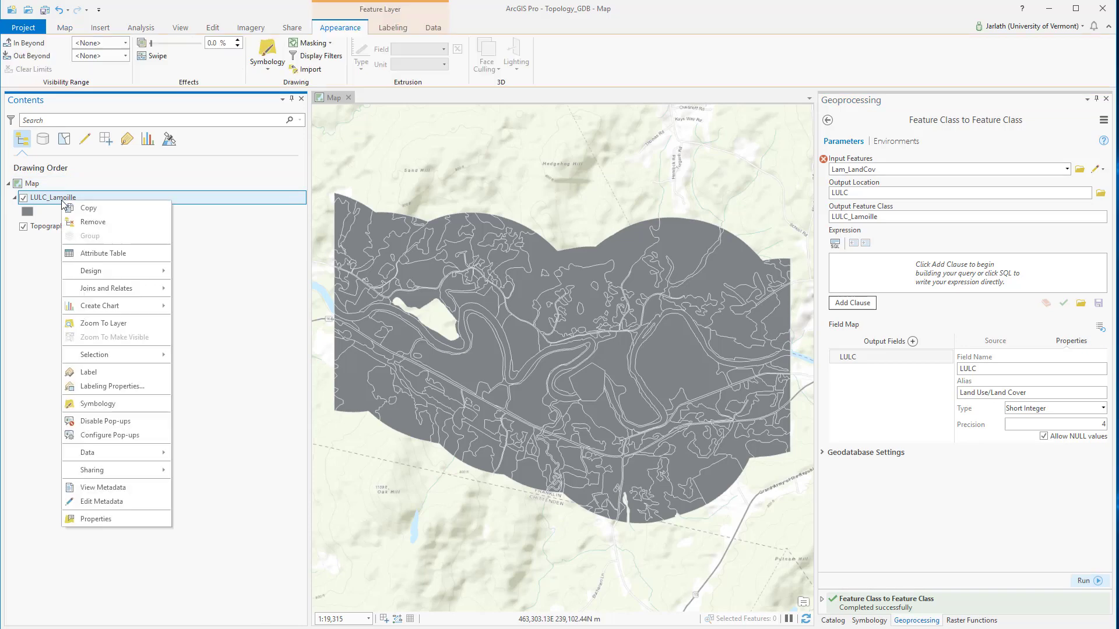
click(88, 253)
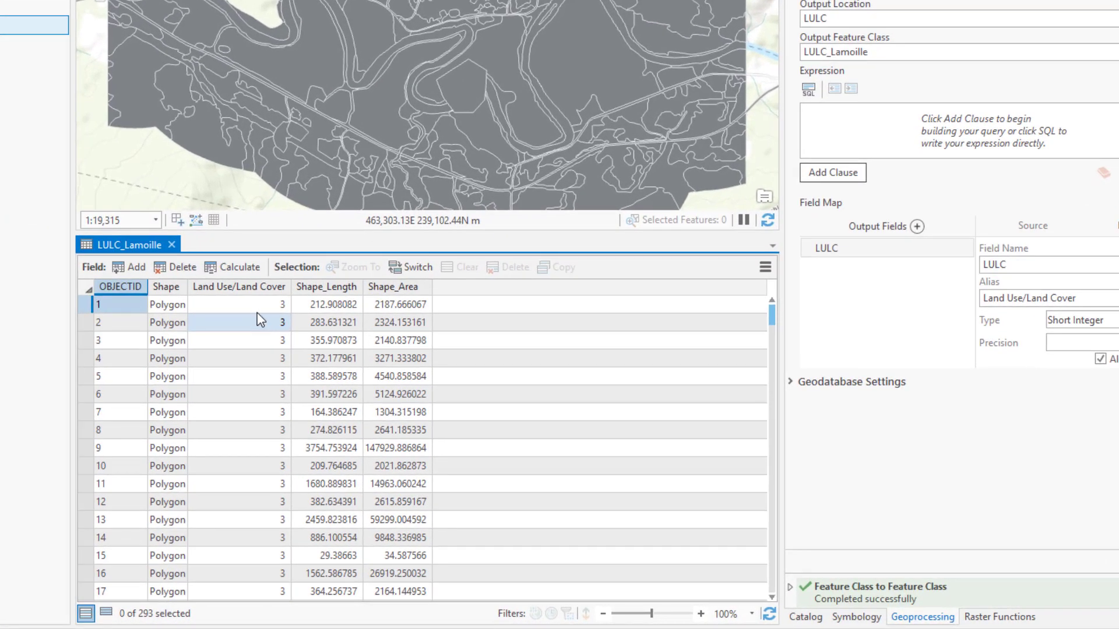
click(283, 300)
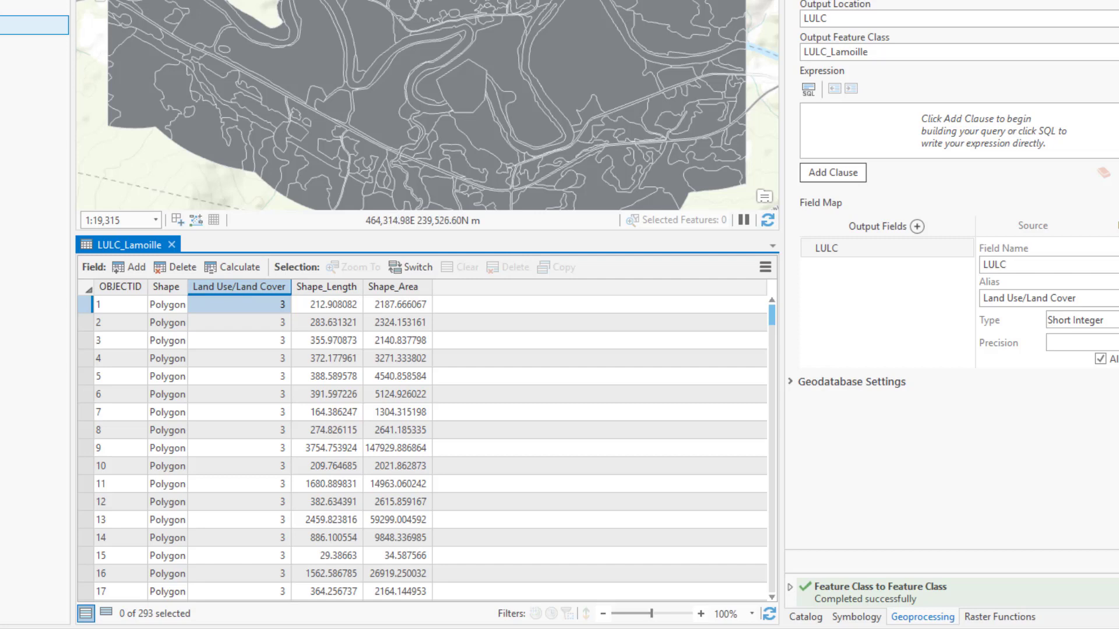
click(327, 1)
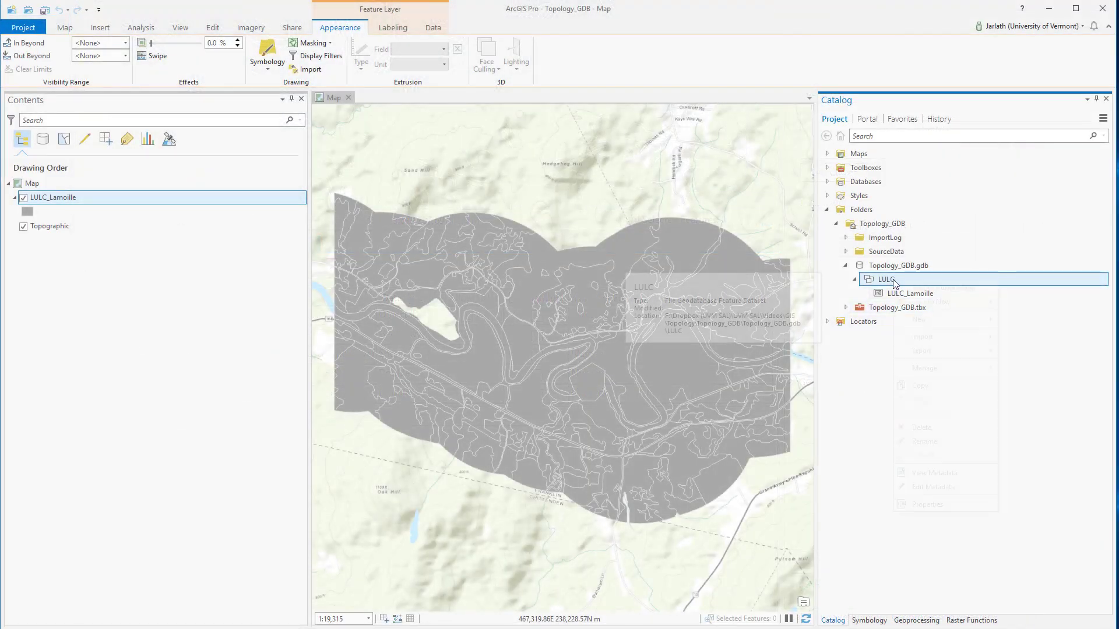
Start a new topology named LULC_Topology in the LULC feature dataset
right_click(893, 280)
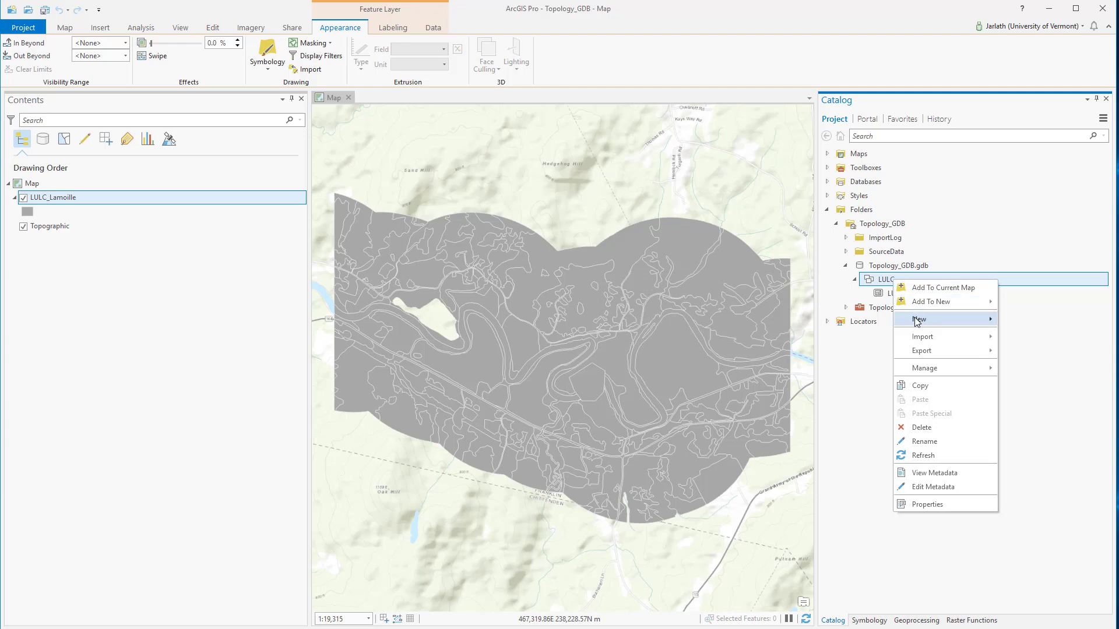
mouse_move(924, 319)
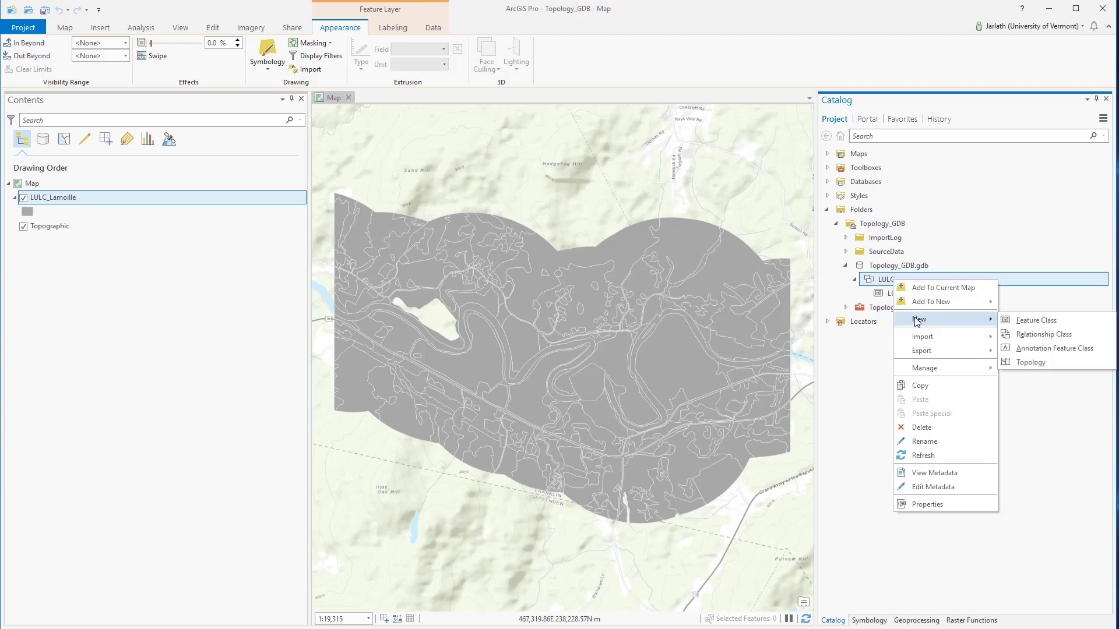
click(1026, 363)
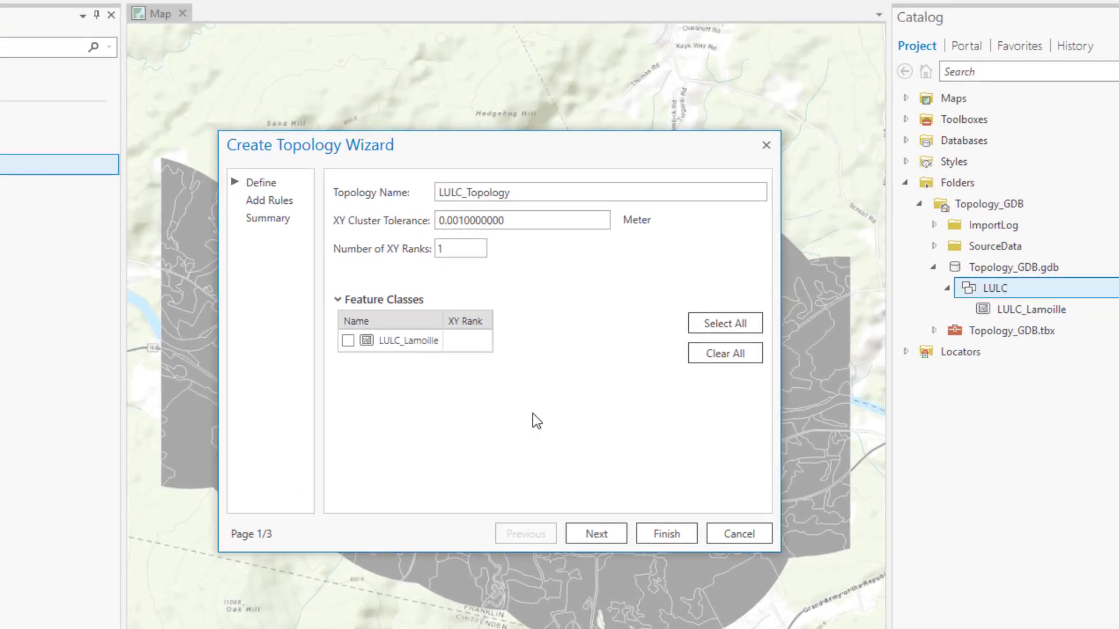
Include LULC_Lamoille in the topology with XY rank 1 and continue to the rules page
click(349, 341)
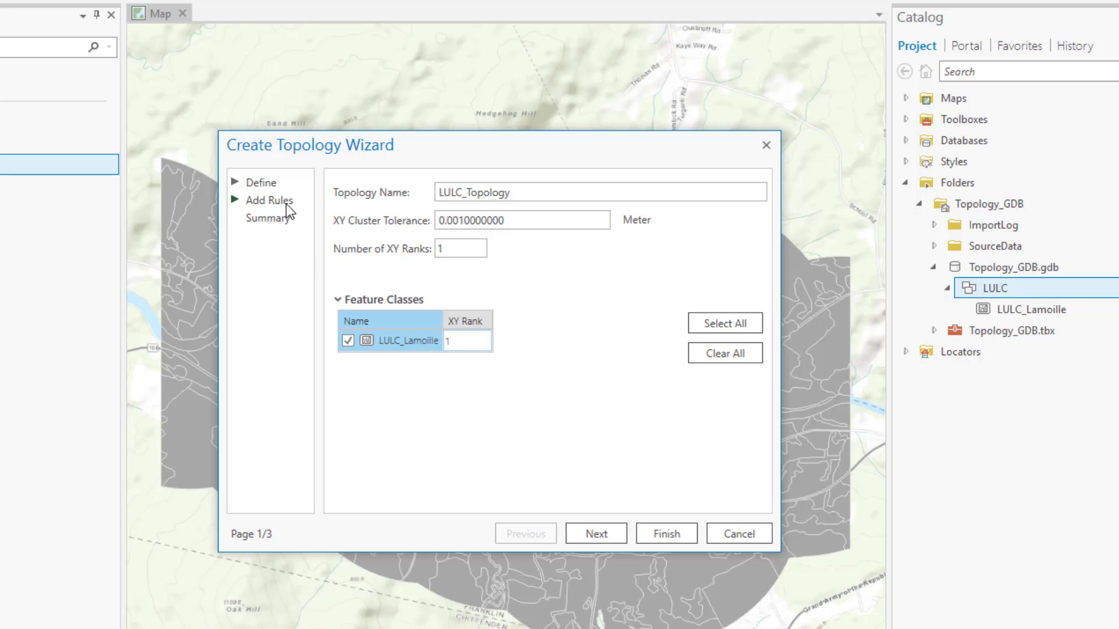
click(597, 534)
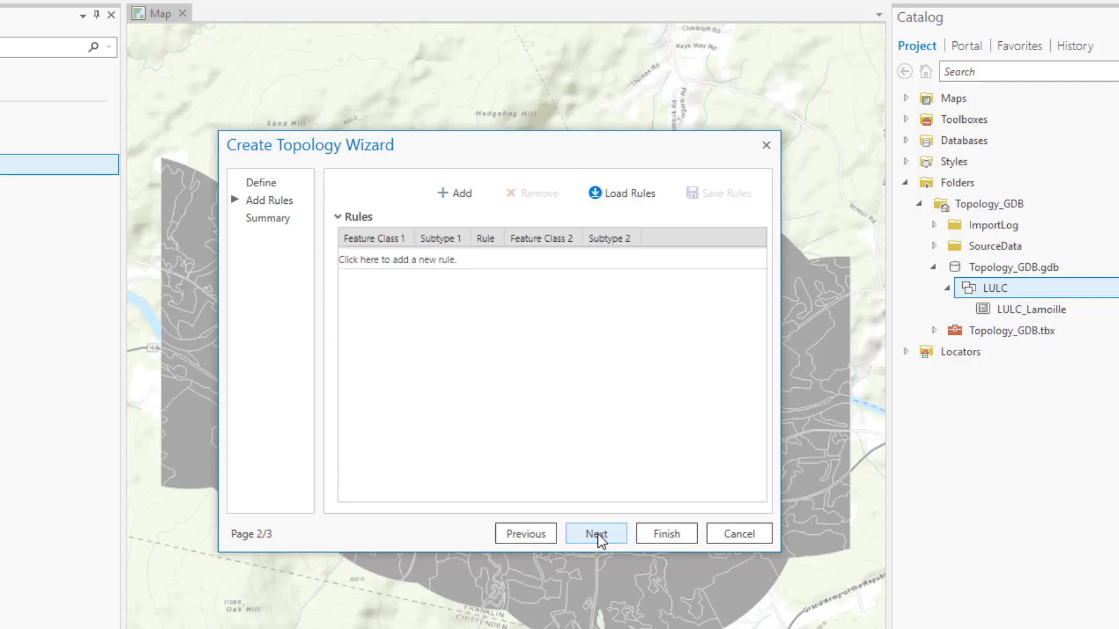
Add a Must Not Have Gaps (Area) rule for LULC_Lamoille
click(394, 260)
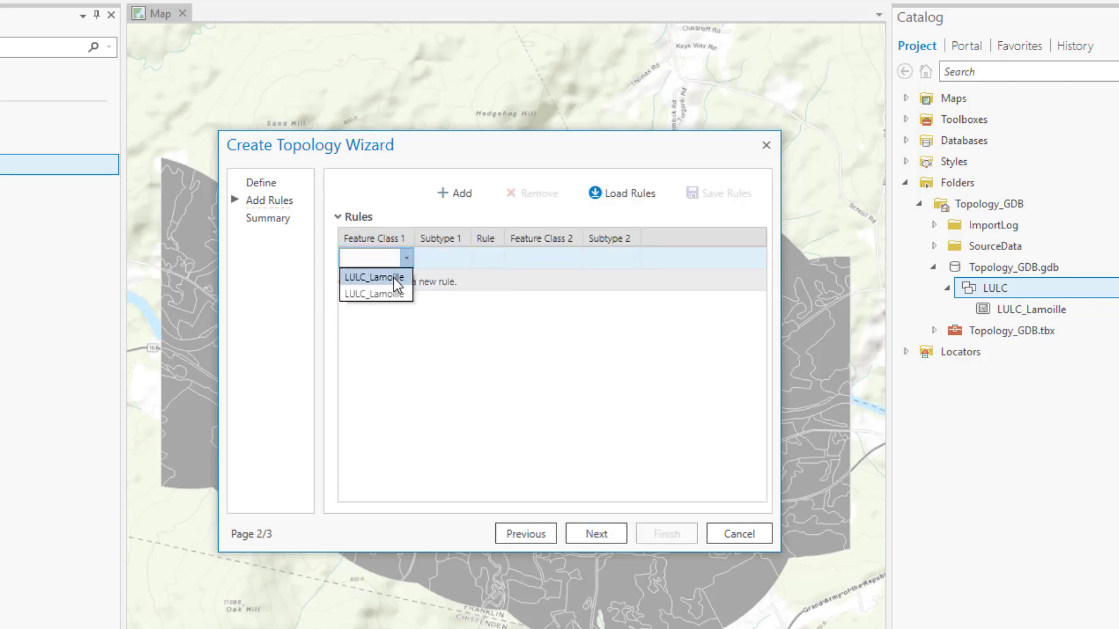
click(393, 278)
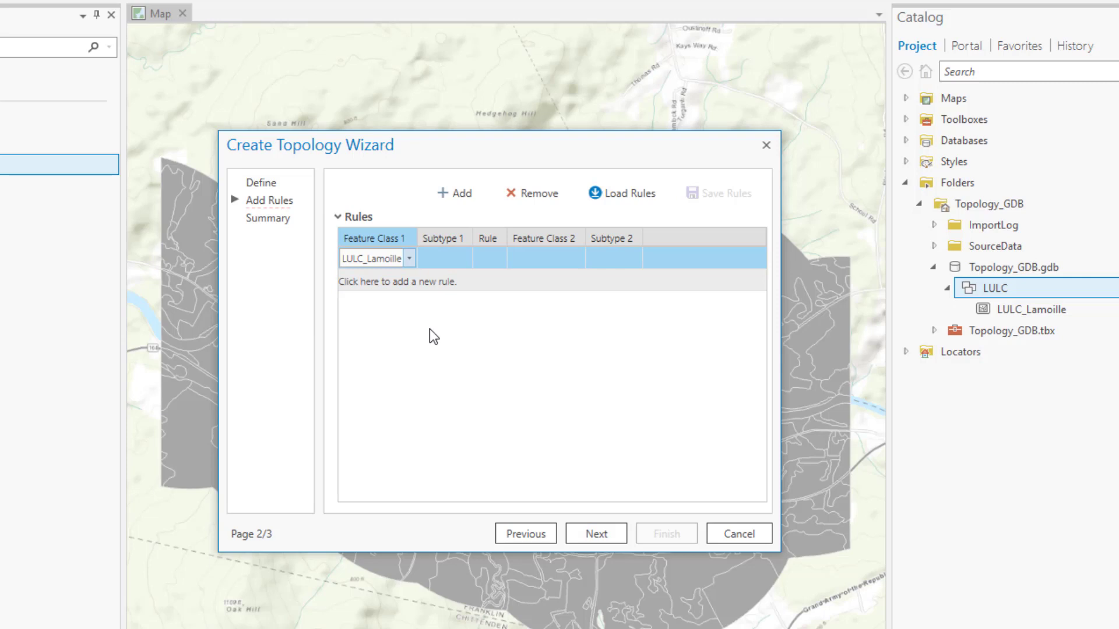
click(492, 260)
click(495, 258)
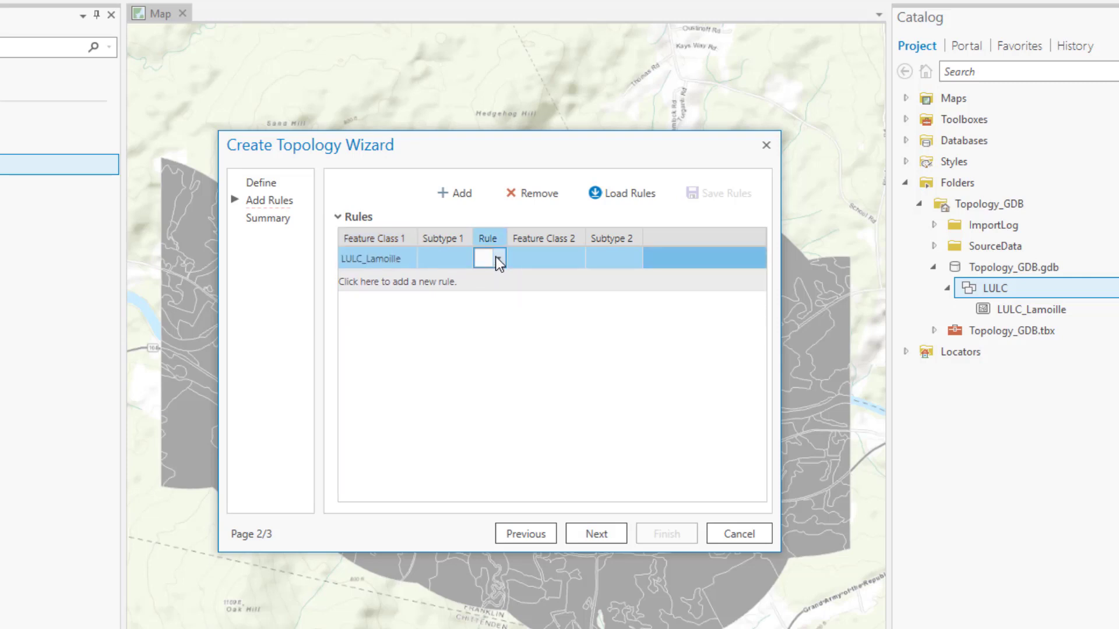
click(496, 257)
click(498, 276)
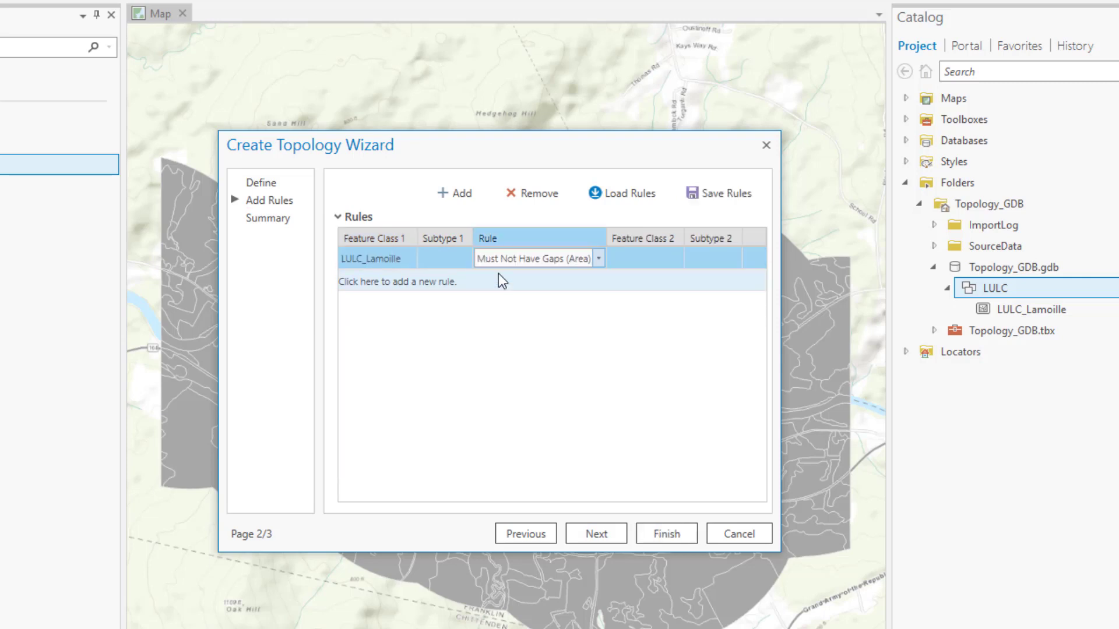
Add a Must Not Overlap (Area) rule for LULC_Lamoille and continue to the summary
click(392, 282)
click(392, 301)
click(537, 279)
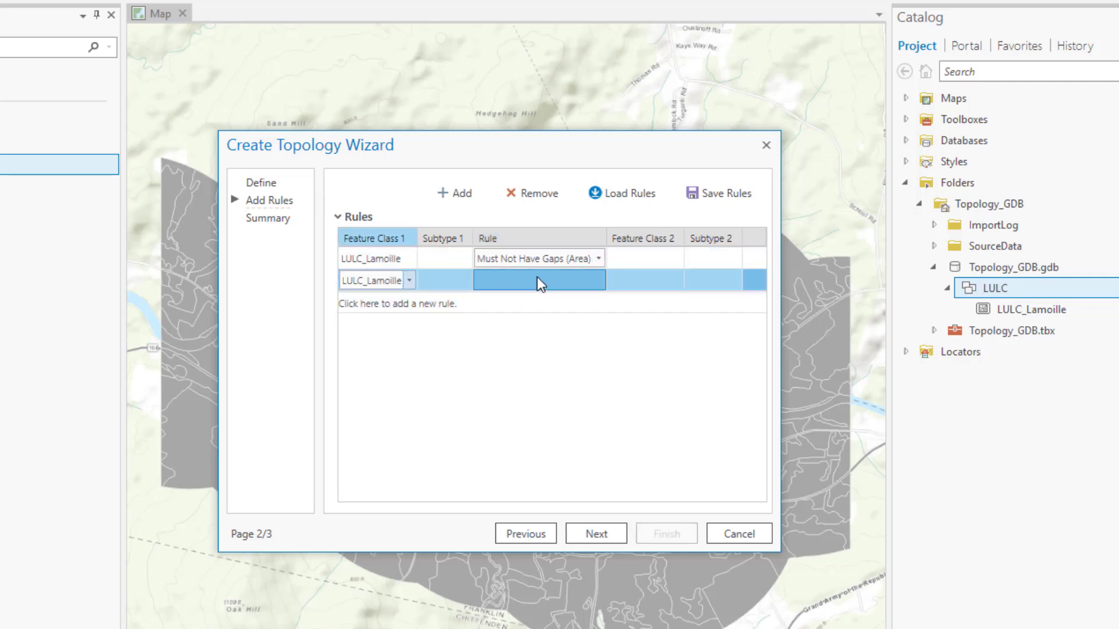
click(548, 279)
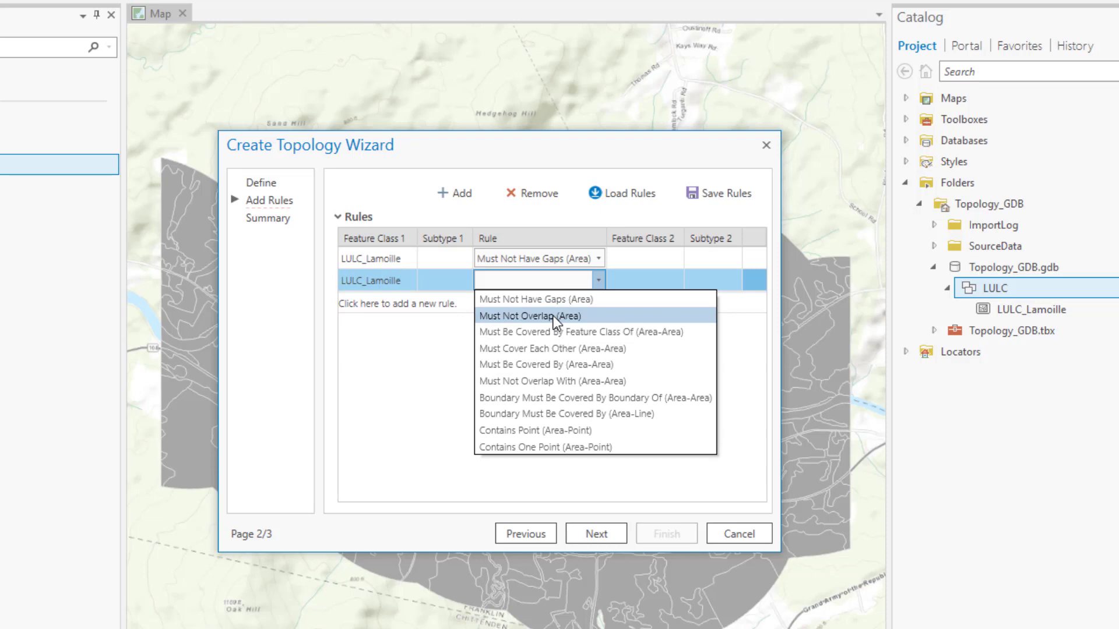
click(554, 316)
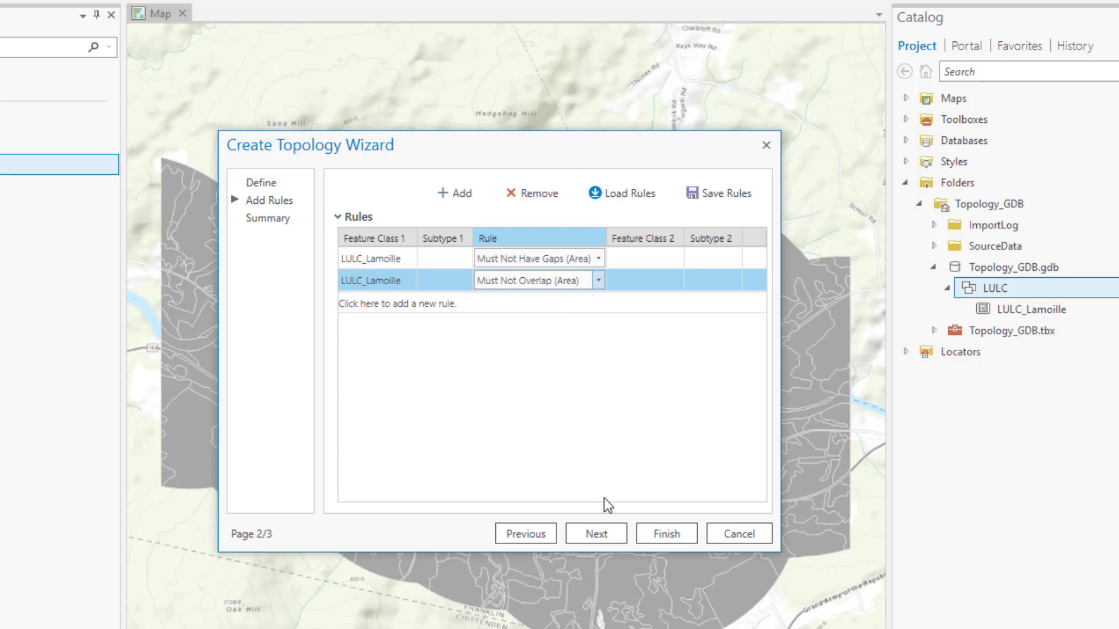
click(607, 530)
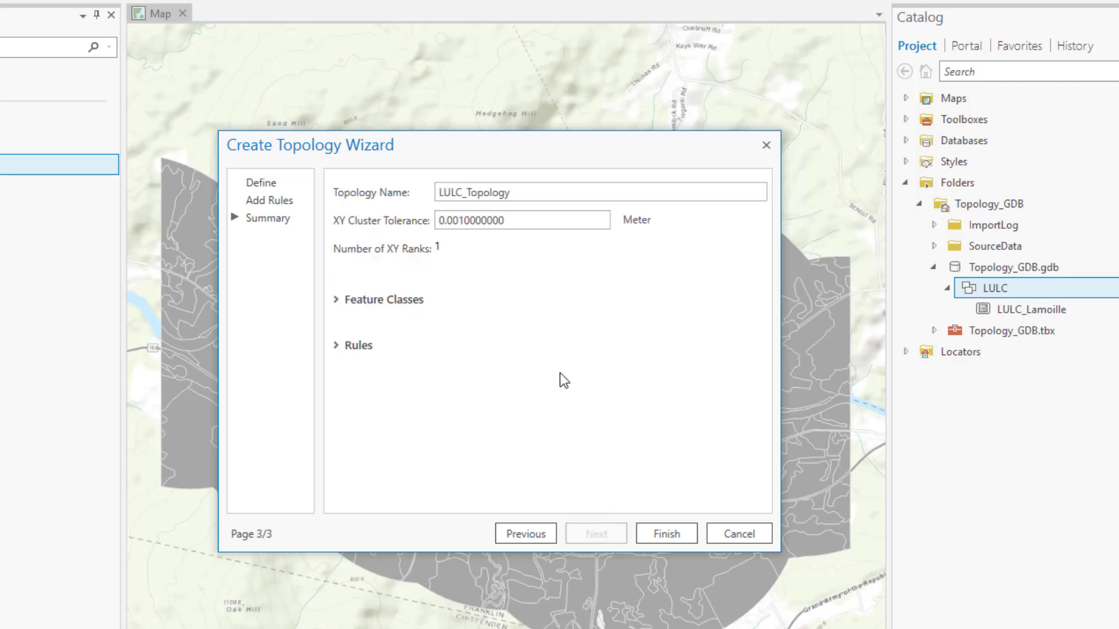
Review the two rules on the summary page and finish creating LULC_Topology
click(337, 346)
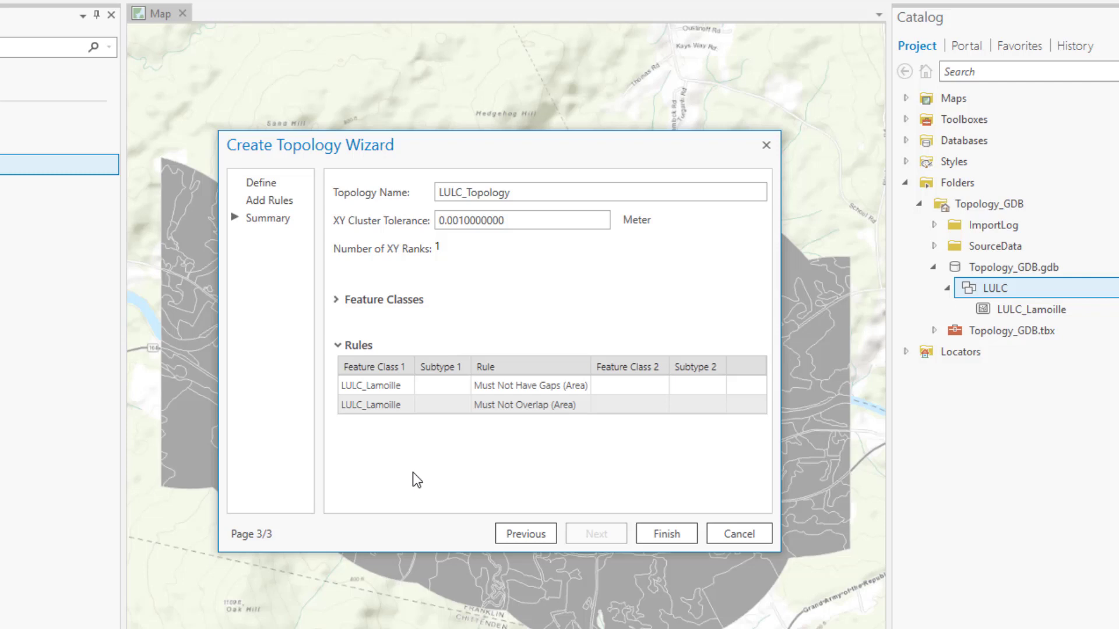
click(662, 526)
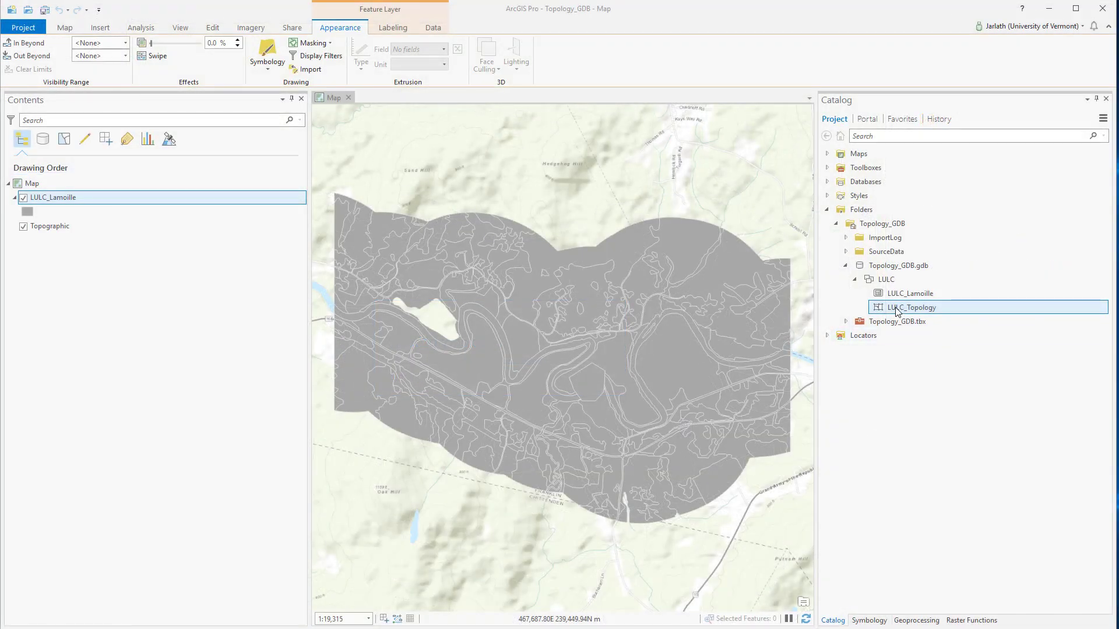
right_click(898, 312)
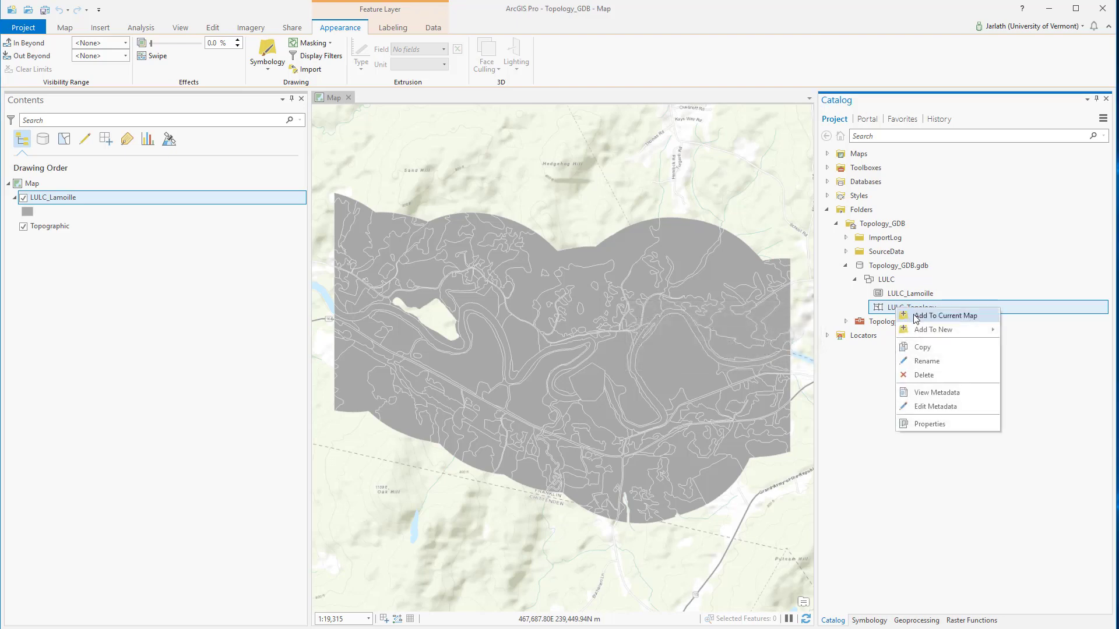
Add LULC_Topology to the map and set it as the active topology on the Edit tab
click(916, 318)
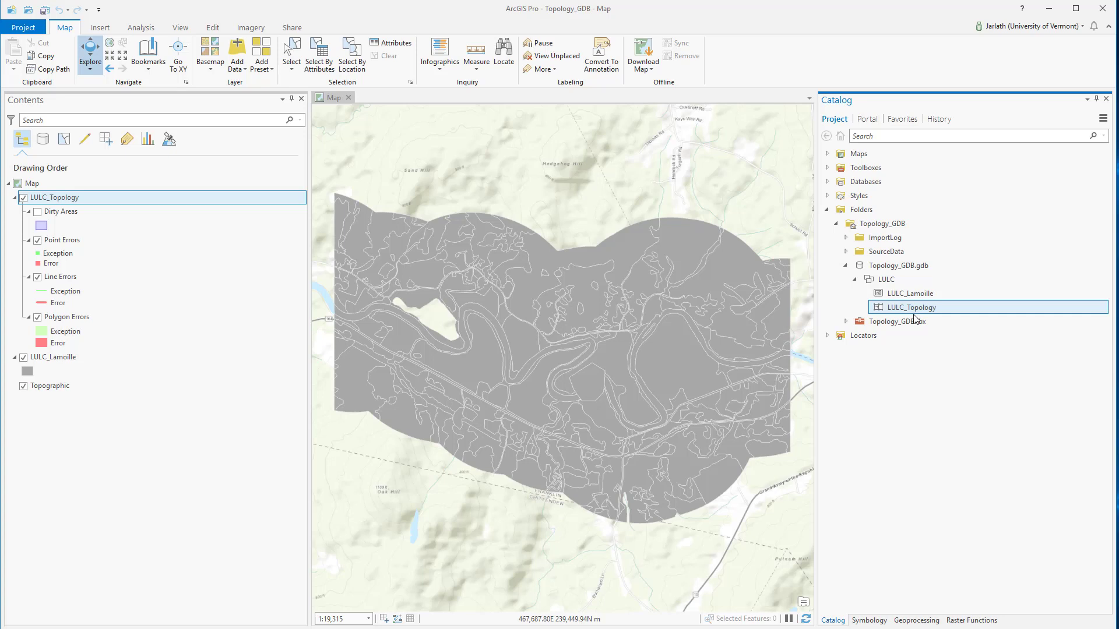
click(213, 29)
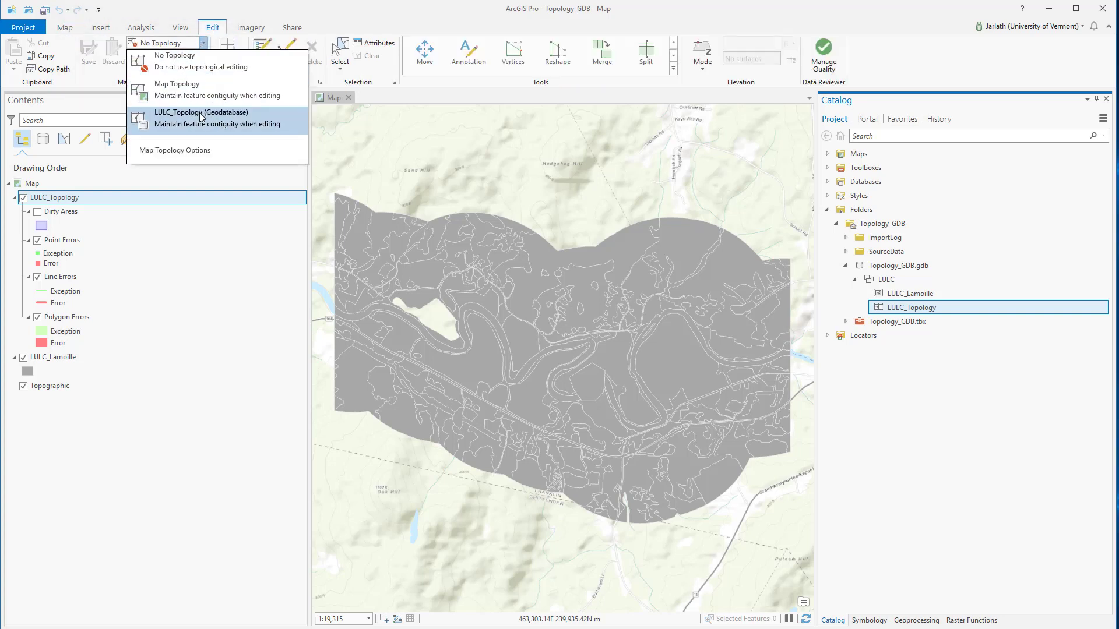
click(200, 116)
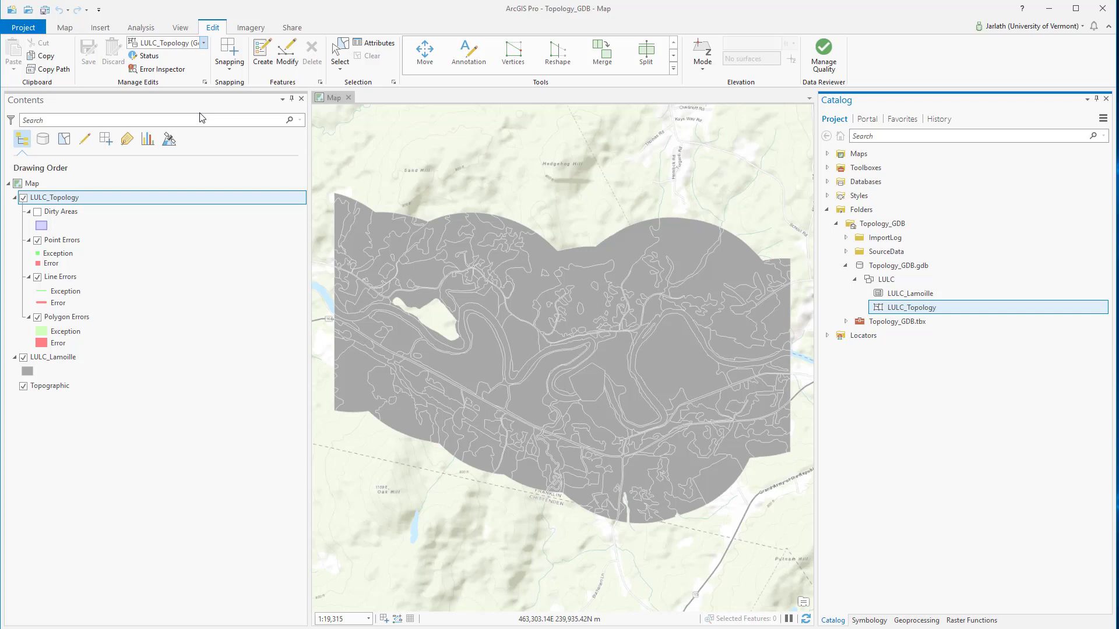
Validate LULC_Topology from the Error Inspector, which lists 2 Must Not Have Gaps and 5 Must Not Overlap errors
click(163, 70)
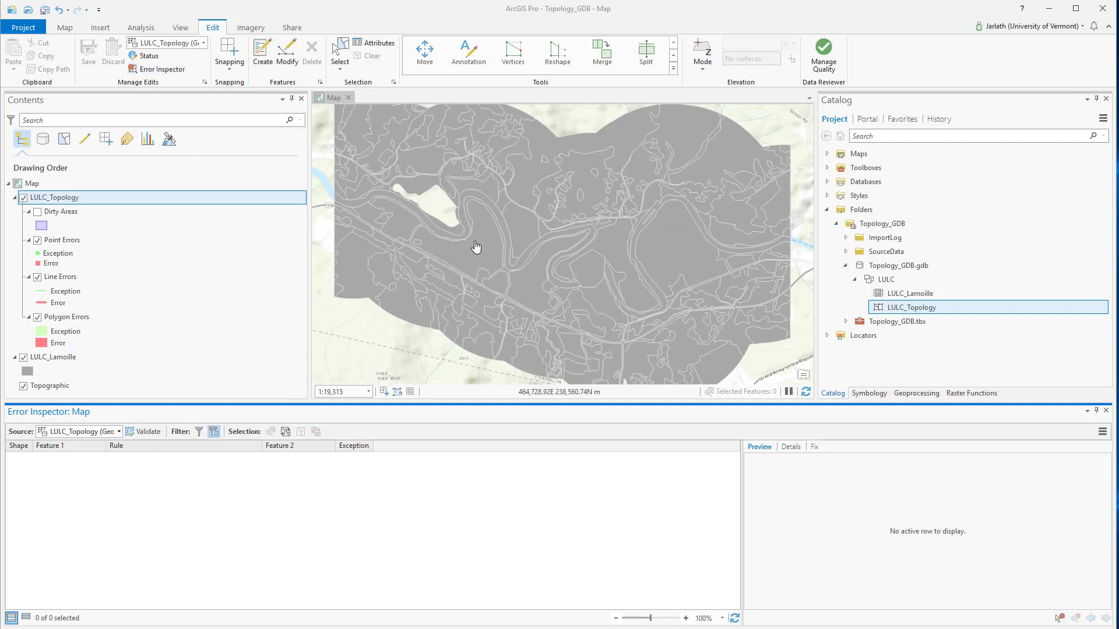
scroll(476, 247, down, 2)
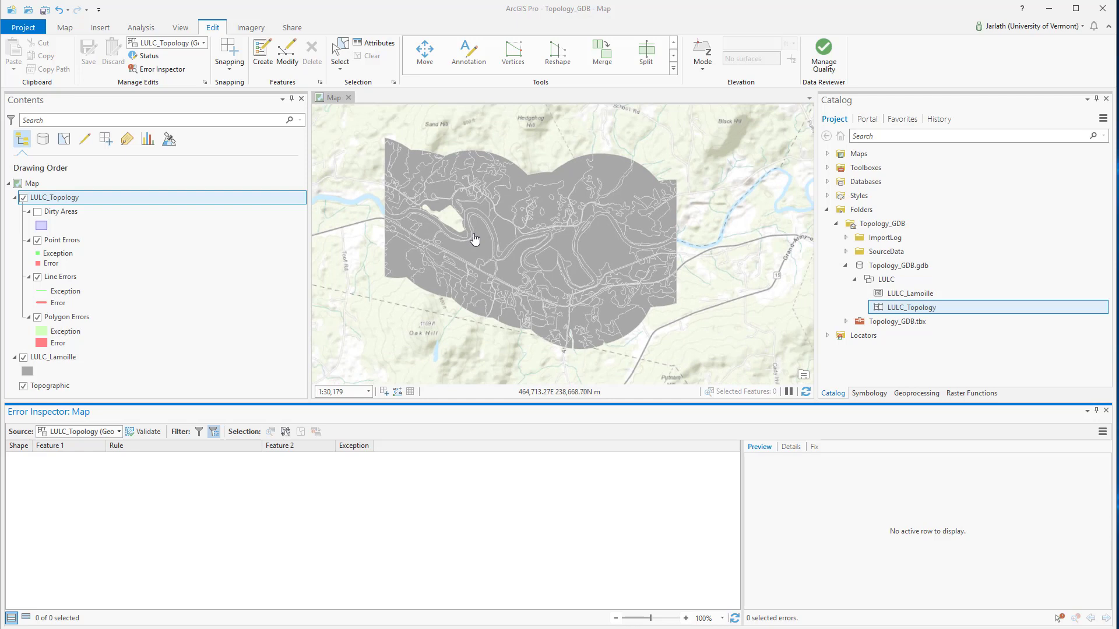
click(146, 432)
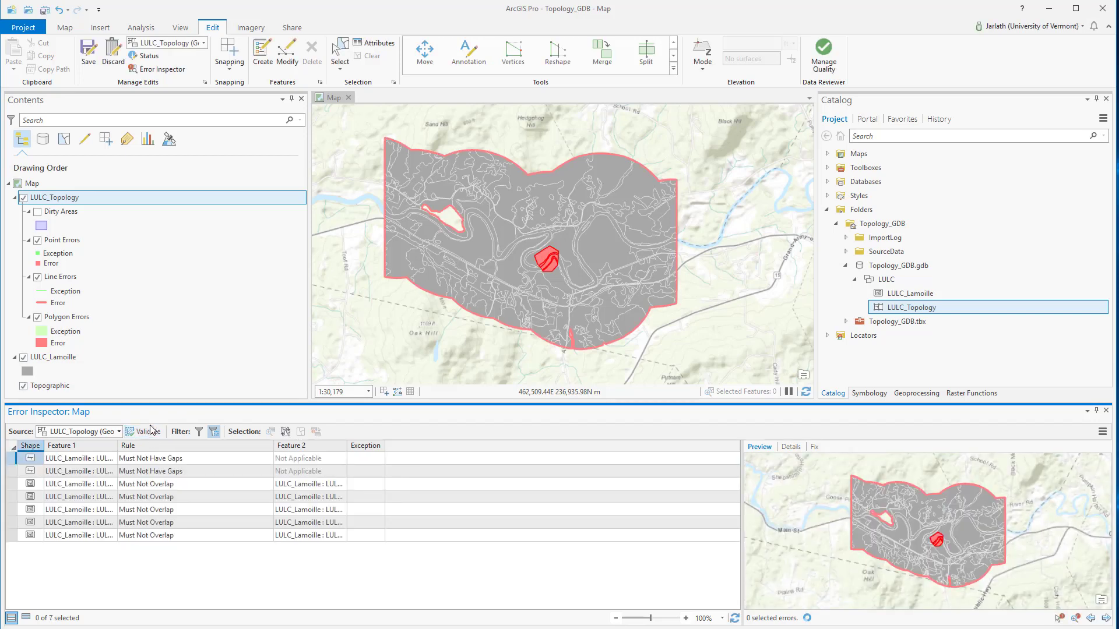
click(15, 472)
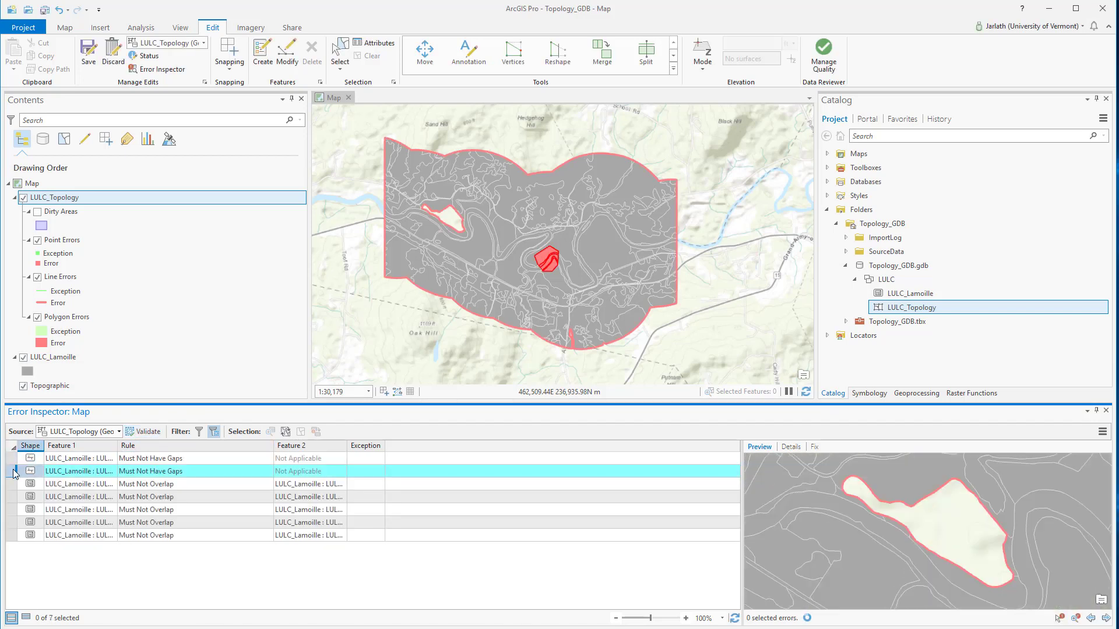
click(15, 484)
click(15, 496)
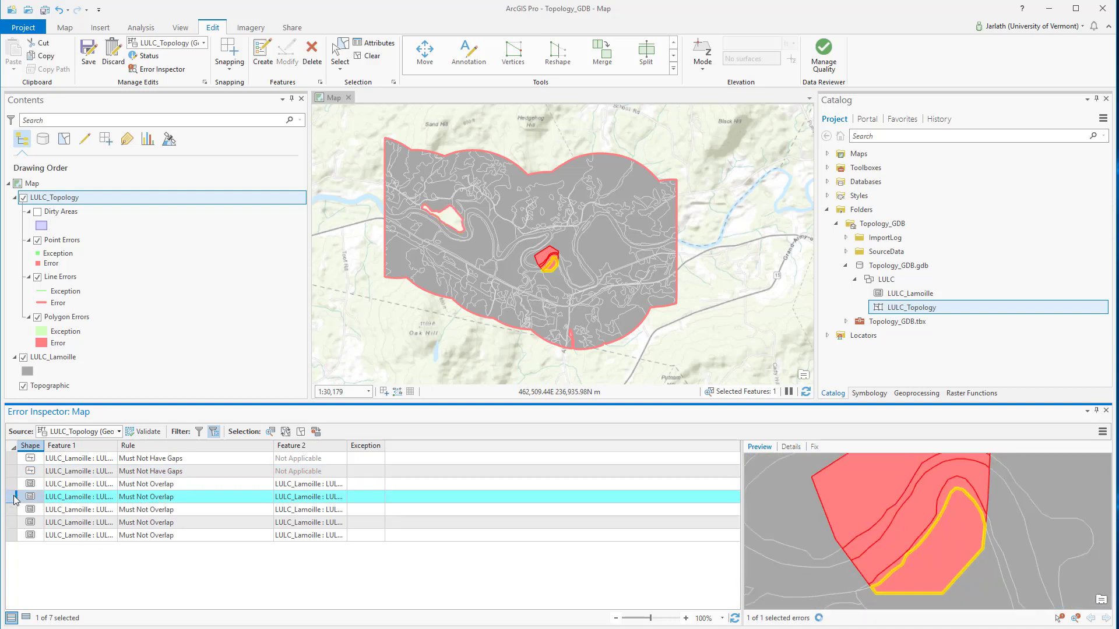
click(15, 511)
click(15, 523)
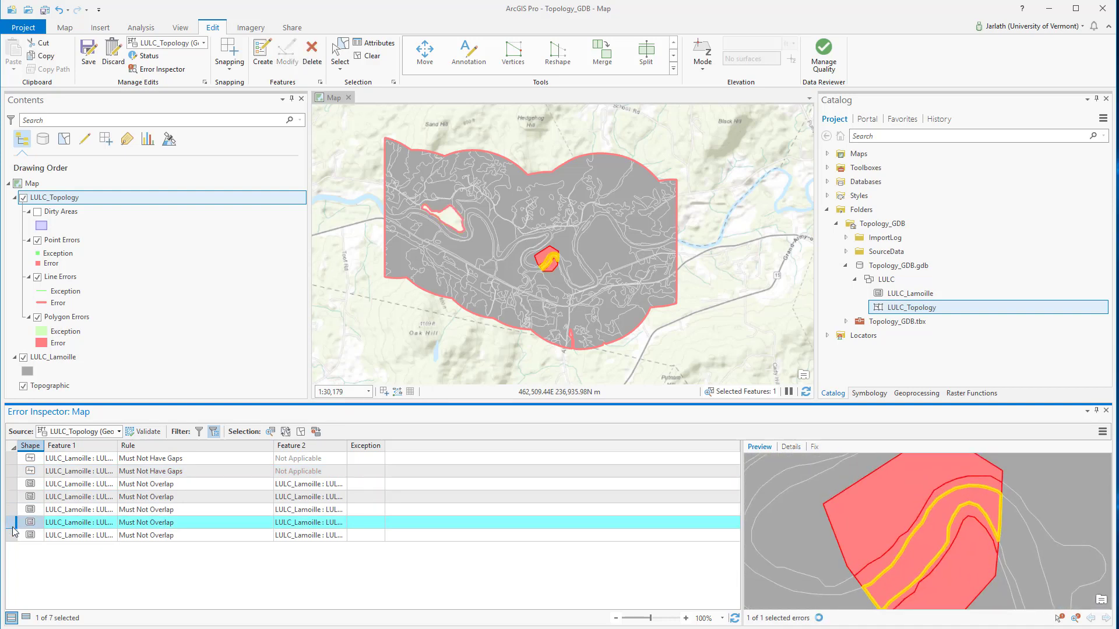
click(12, 536)
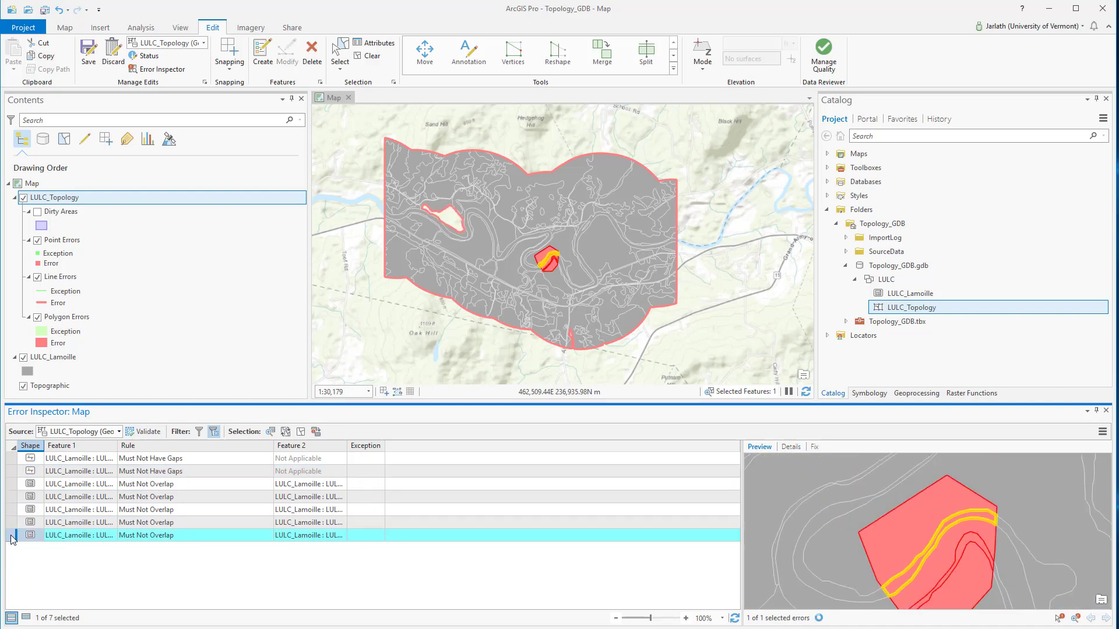
click(14, 460)
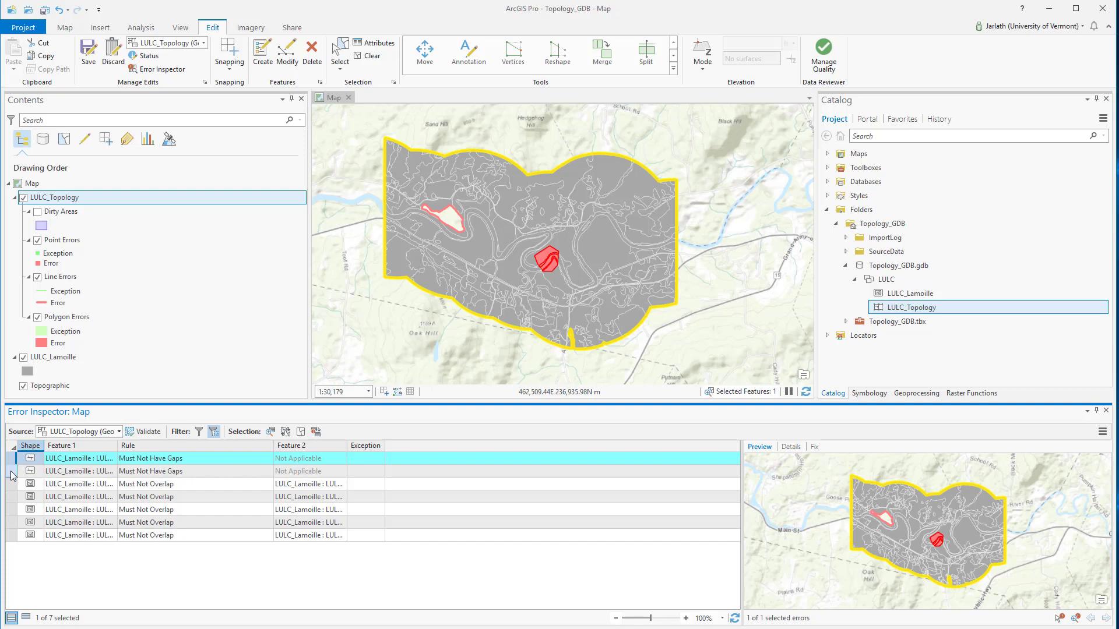
click(12, 471)
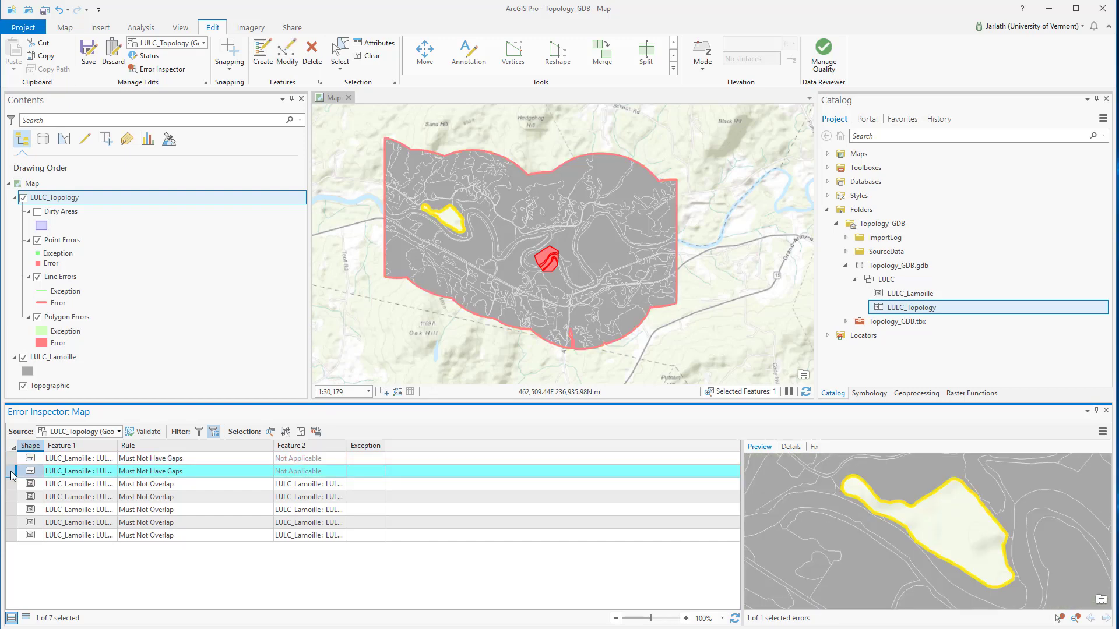
click(13, 485)
click(13, 497)
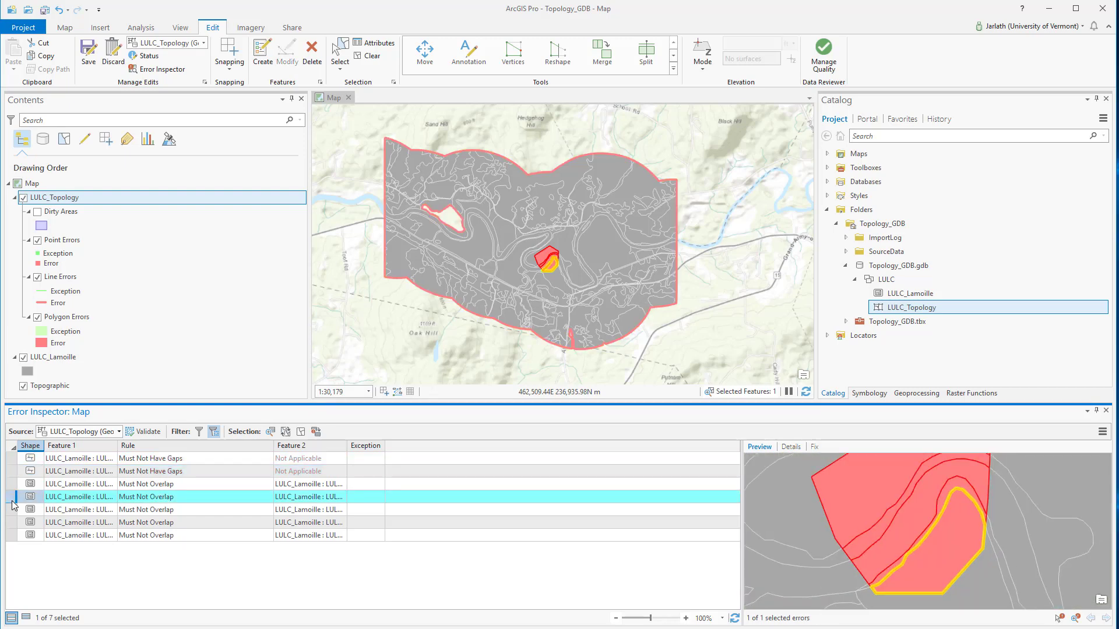
click(14, 509)
click(14, 523)
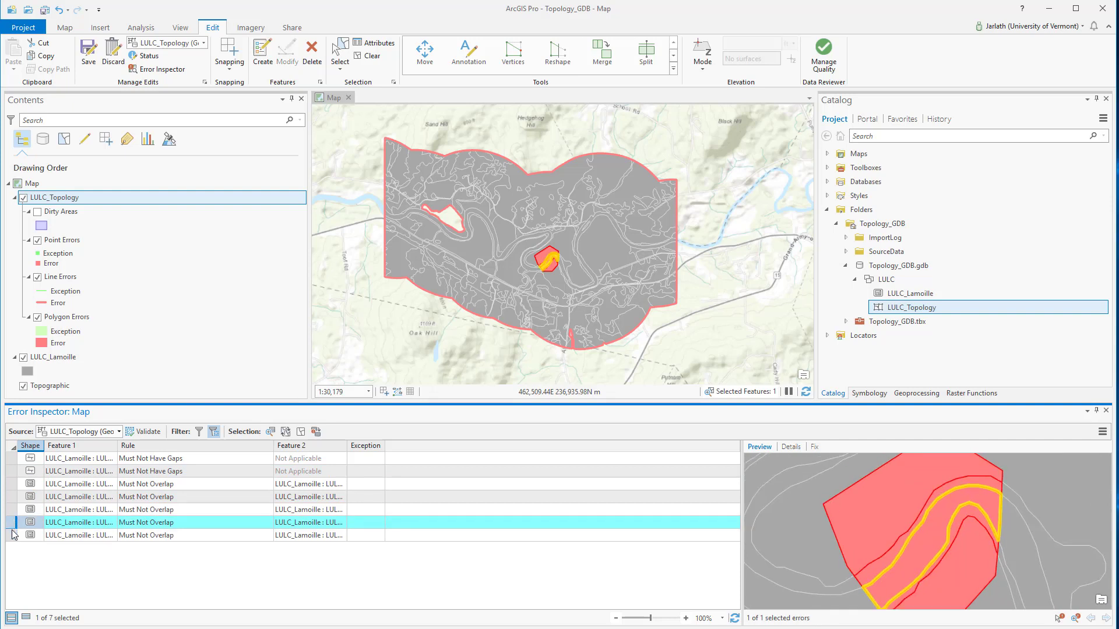
click(14, 535)
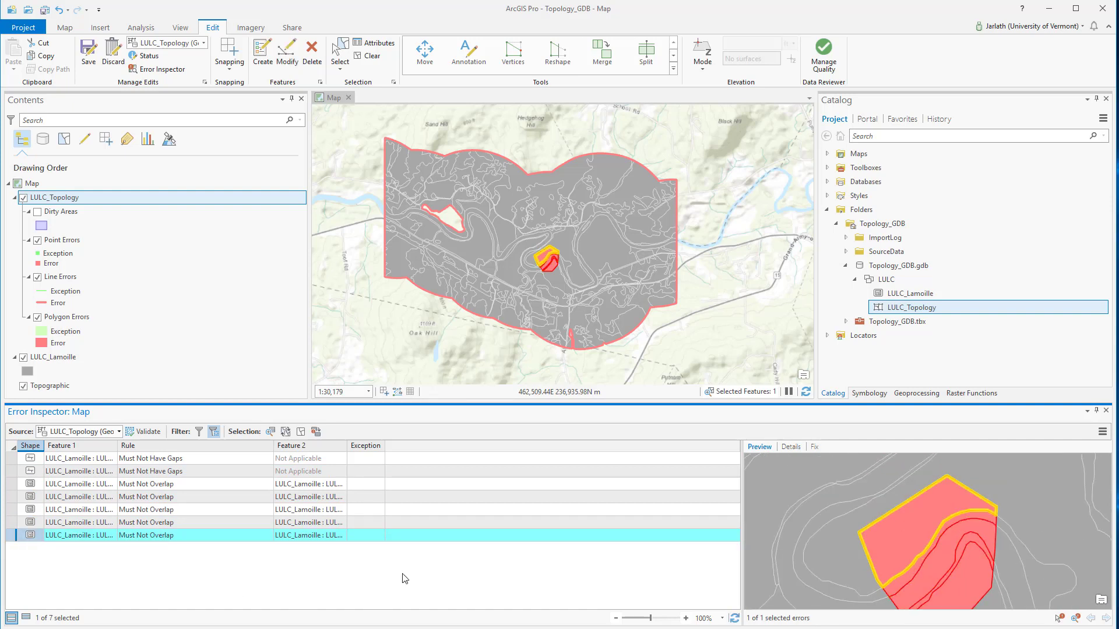